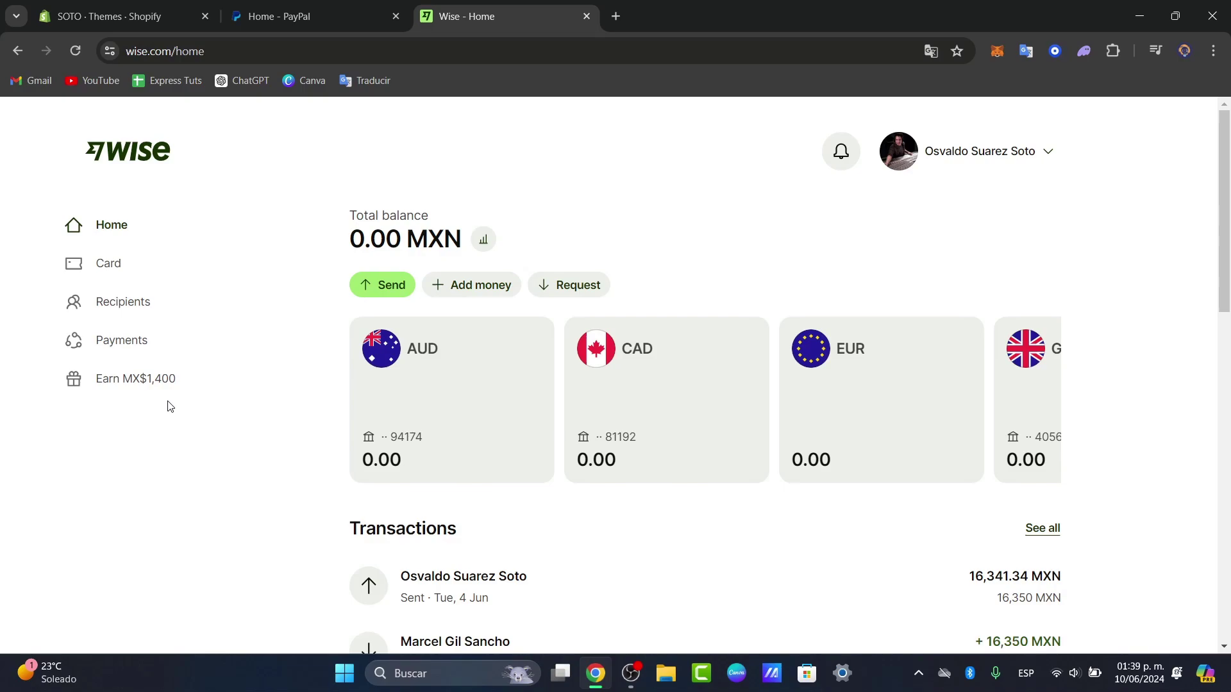
Open Settings from the account menu and scroll through its options, from Email settings to Change password
{"action": "left_click", "coordinate": [1022, 151]}
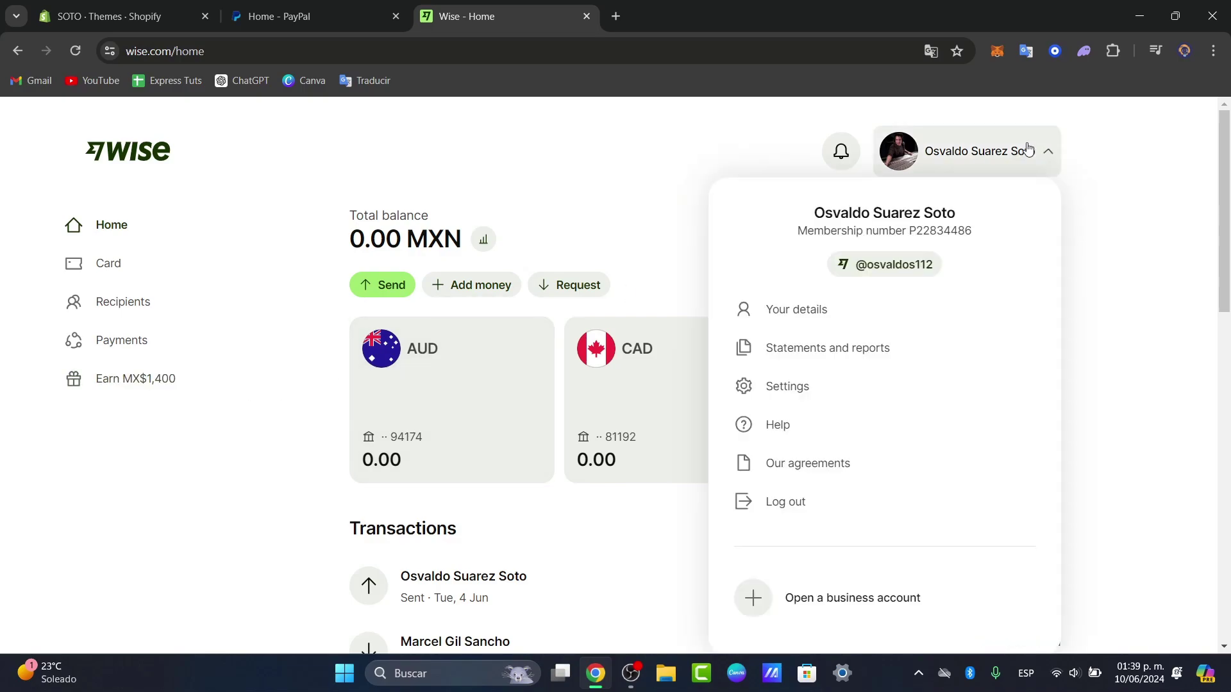
{"action": "left_click", "coordinate": [805, 389]}
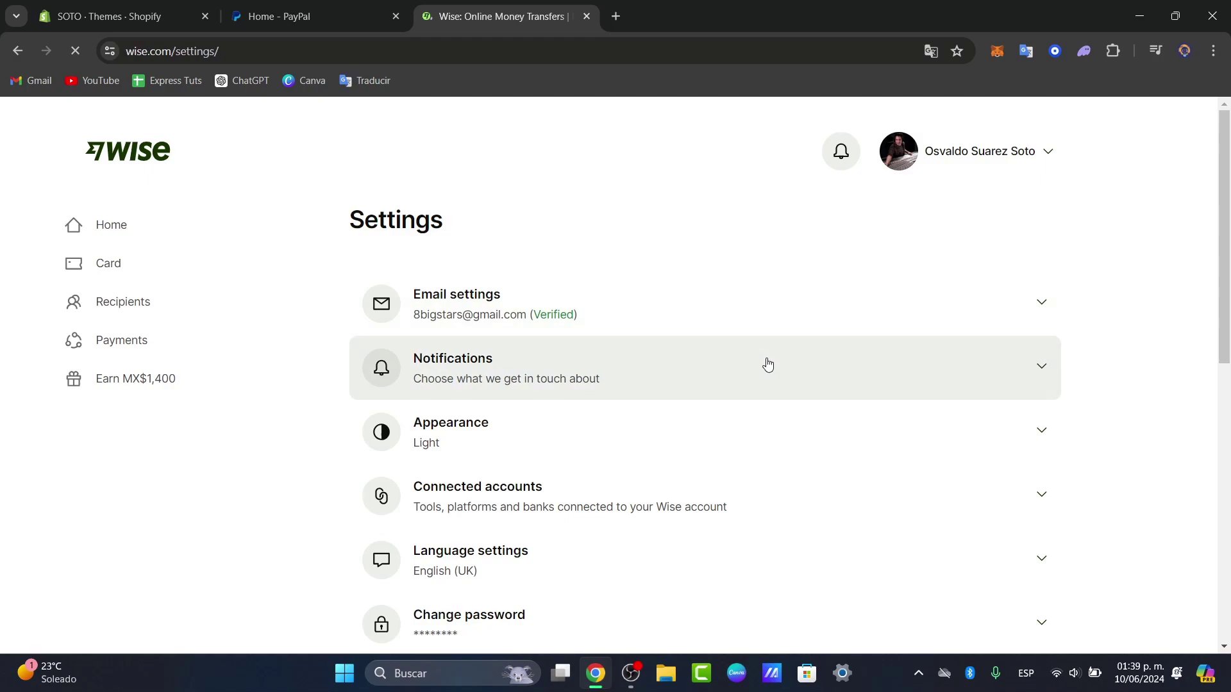
{"action": "scroll", "coordinate": [767, 367], "scroll_direction": "down", "scroll_amount": 6}
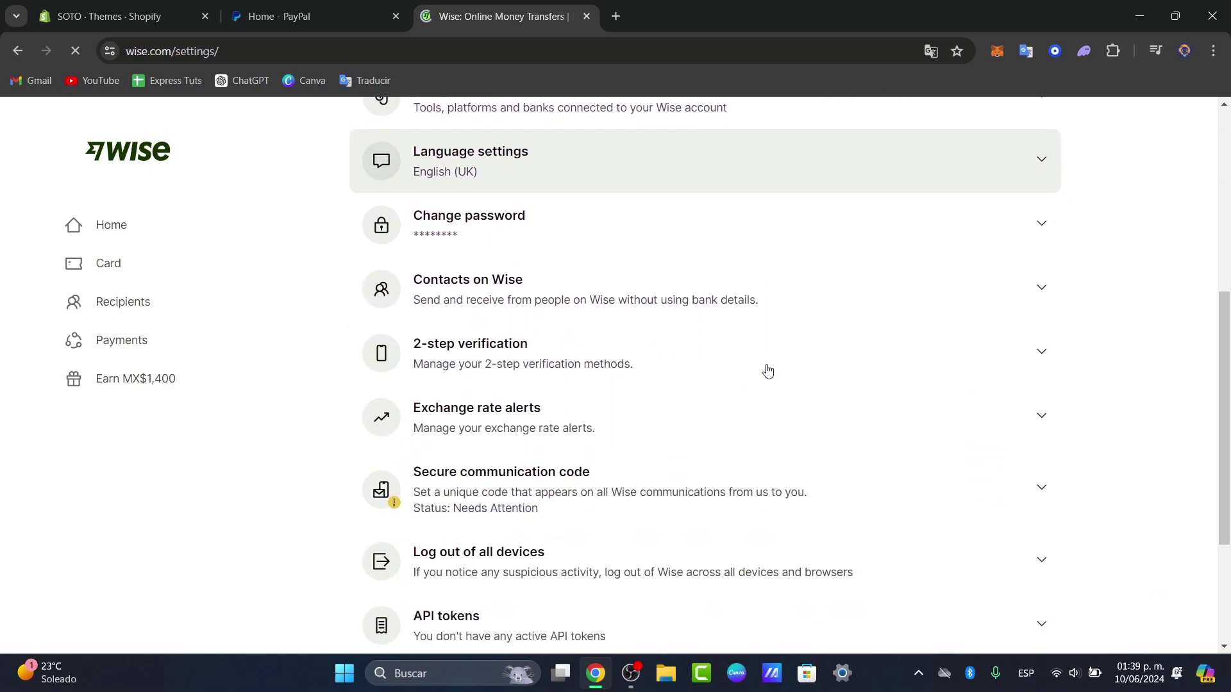
{"action": "scroll", "coordinate": [768, 371], "scroll_direction": "down", "scroll_amount": 1}
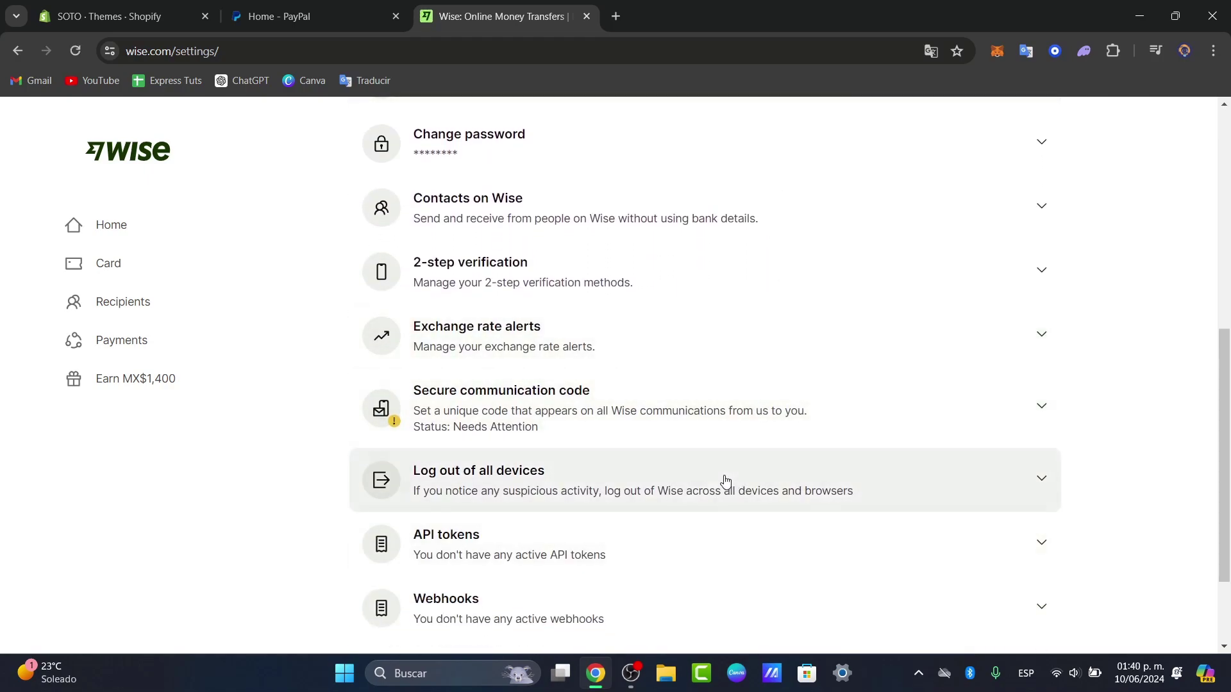
{"action": "scroll", "coordinate": [726, 481], "scroll_direction": "down", "scroll_amount": 2}
{"action": "scroll", "coordinate": [715, 494], "scroll_direction": "up", "scroll_amount": 9}
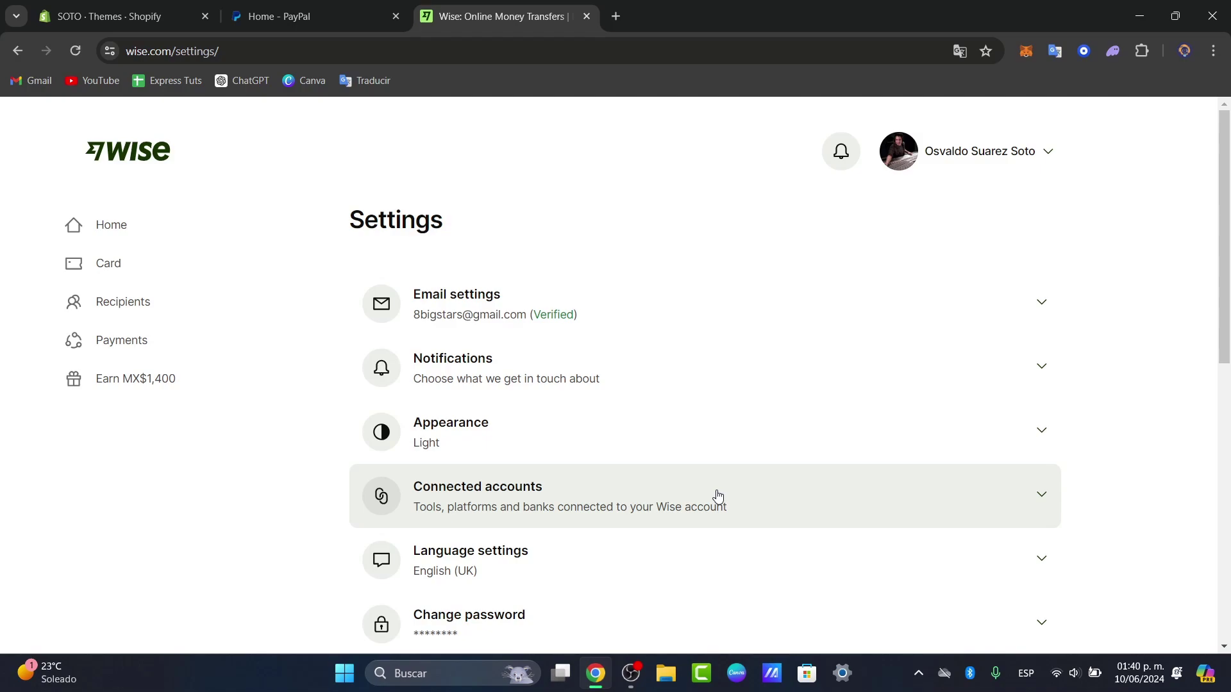
Go Home, glance at the send-money amount step, then return to the dashboard
{"action": "left_click", "coordinate": [144, 236]}
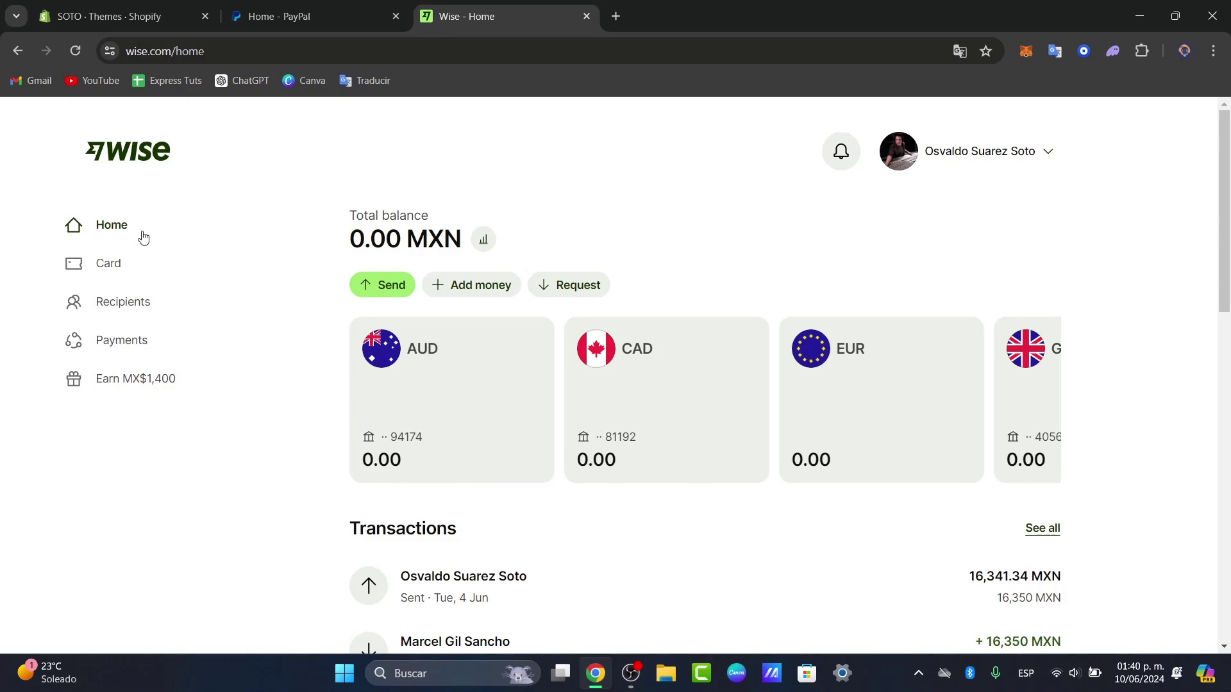
{"action": "left_click", "coordinate": [407, 292]}
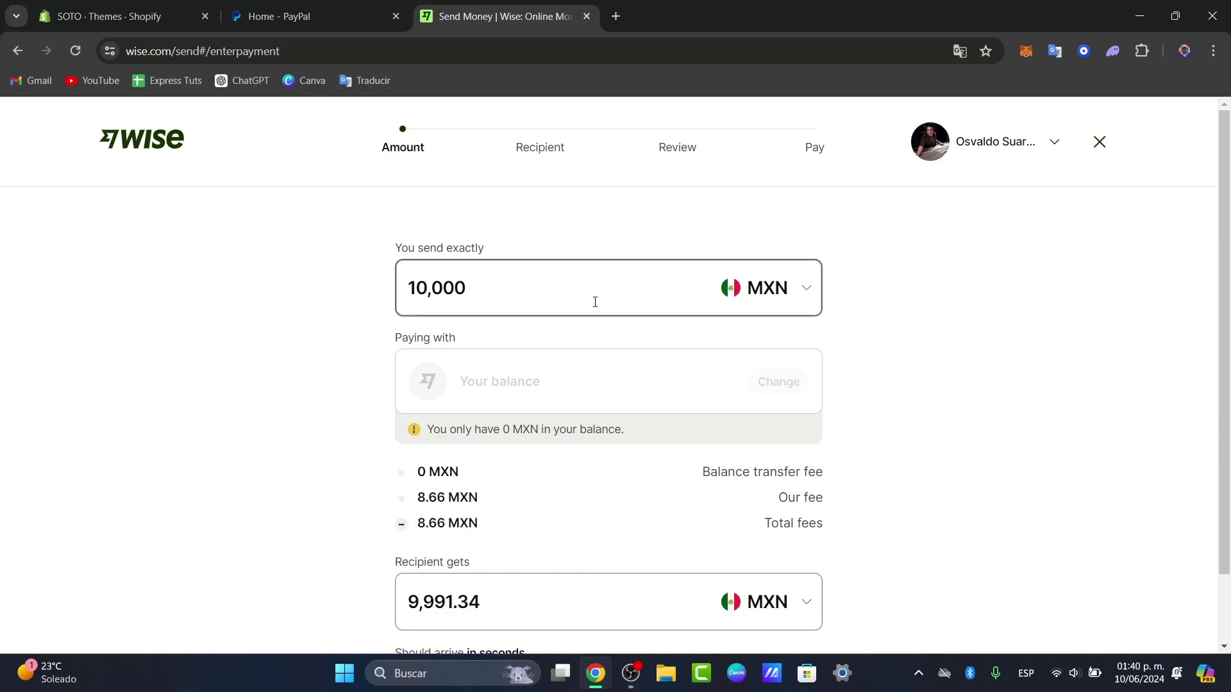
{"action": "left_click", "coordinate": [13, 54]}
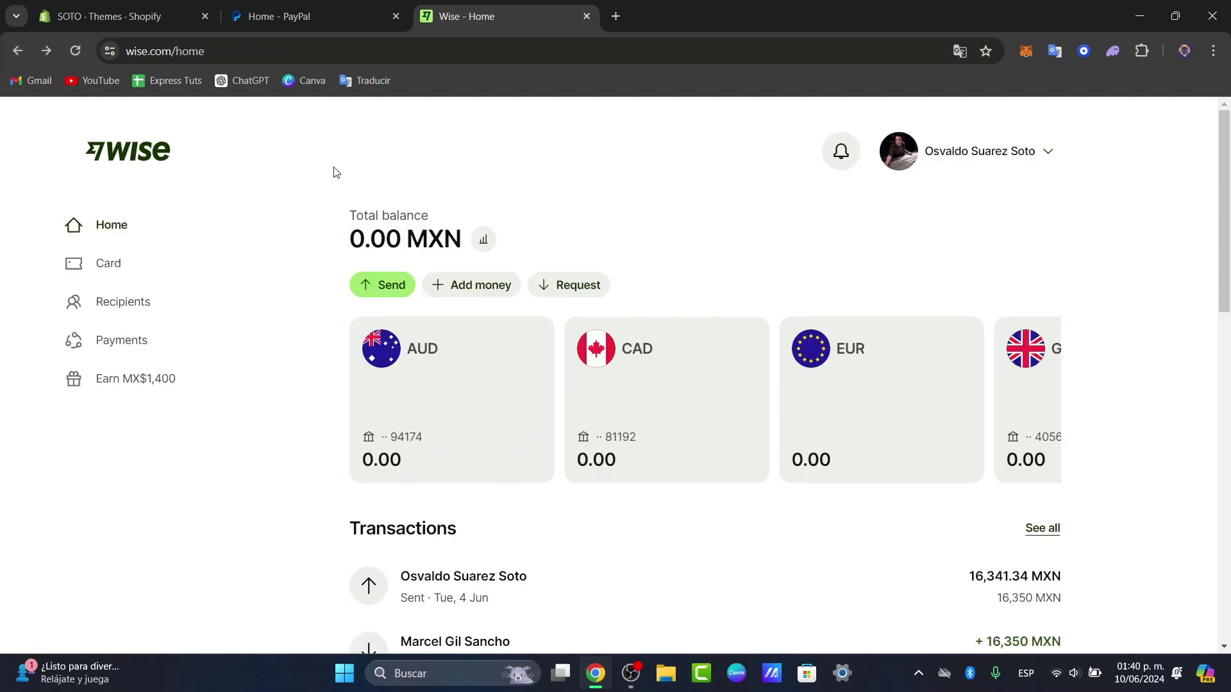
From Recipients, add a new USD recipient by entering bank details, reaching the 'Who's your recipient?' question
{"action": "left_click", "coordinate": [110, 309]}
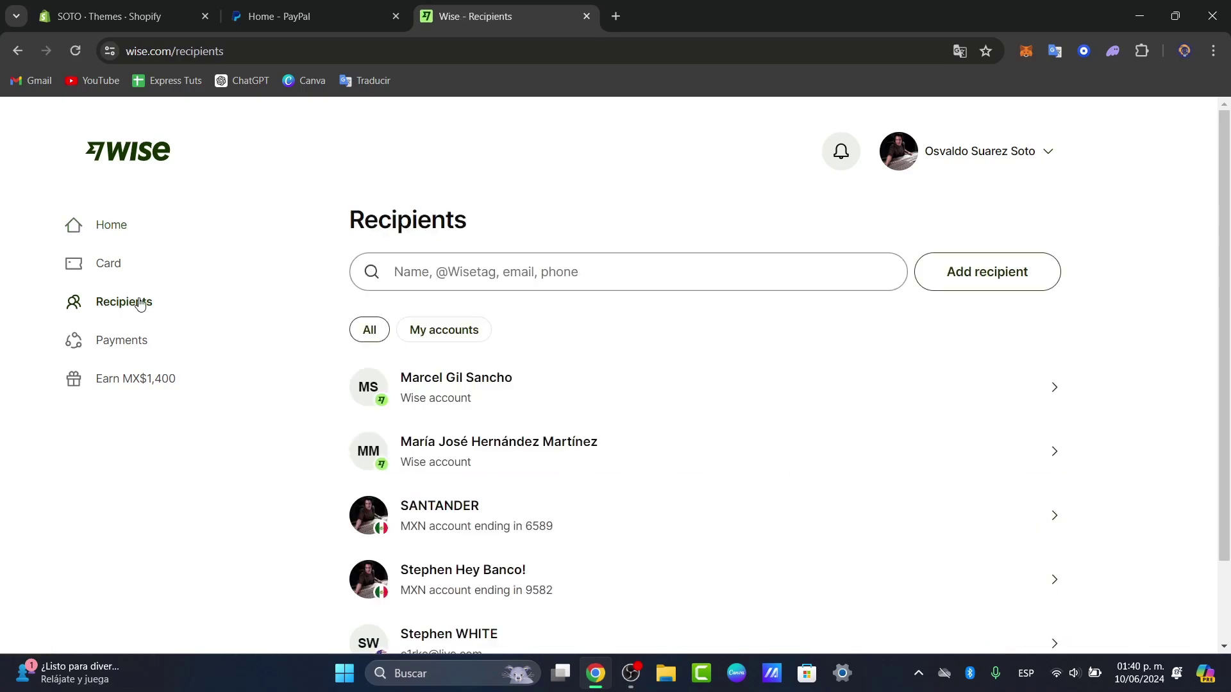
{"action": "left_click", "coordinate": [968, 273]}
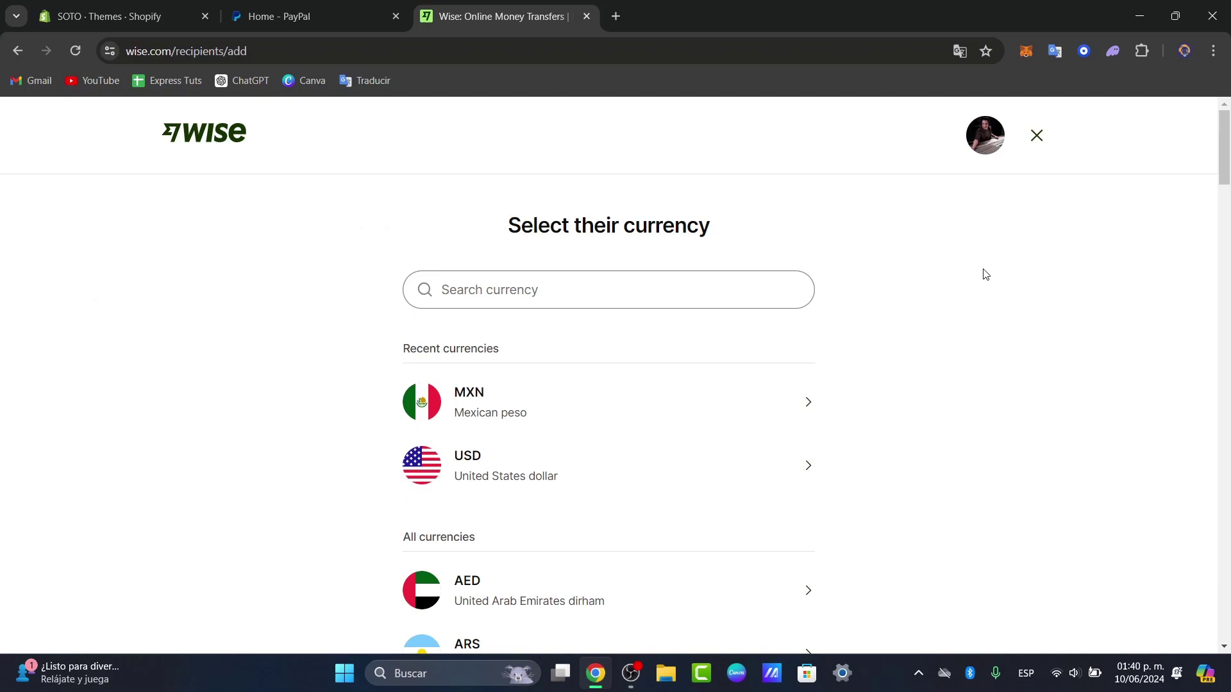
{"action": "left_click_drag", "start_coordinate": [715, 222], "coordinate": [468, 216]}
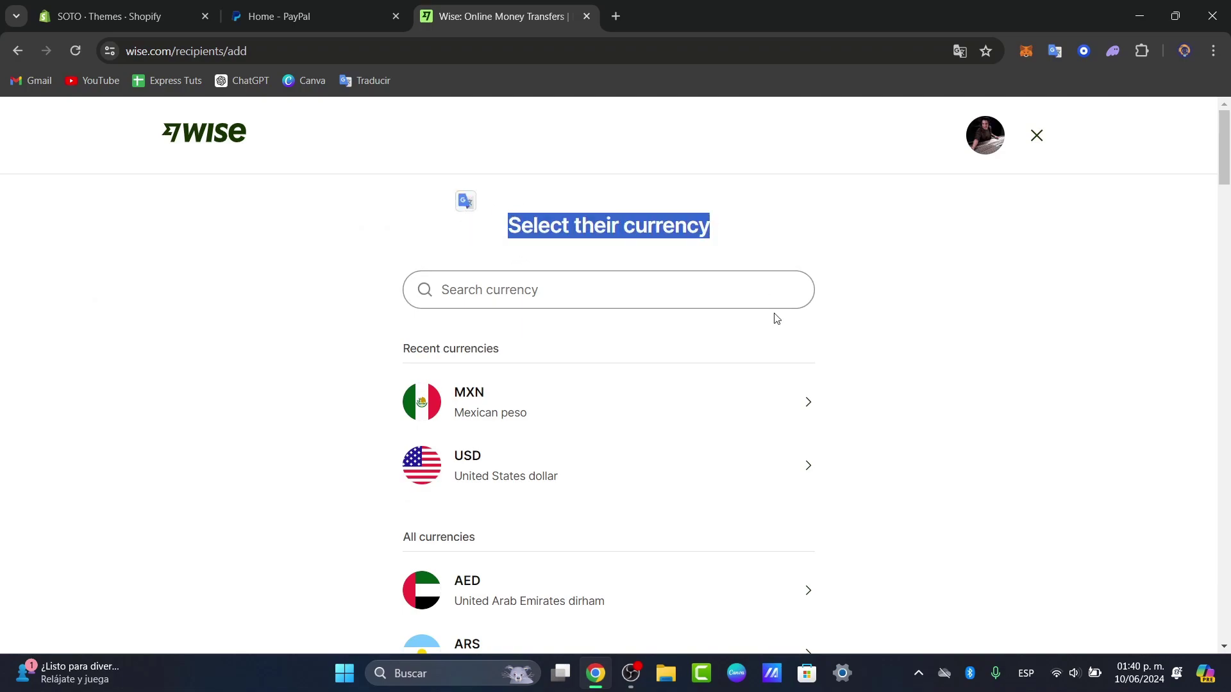
{"action": "left_click", "coordinate": [509, 486]}
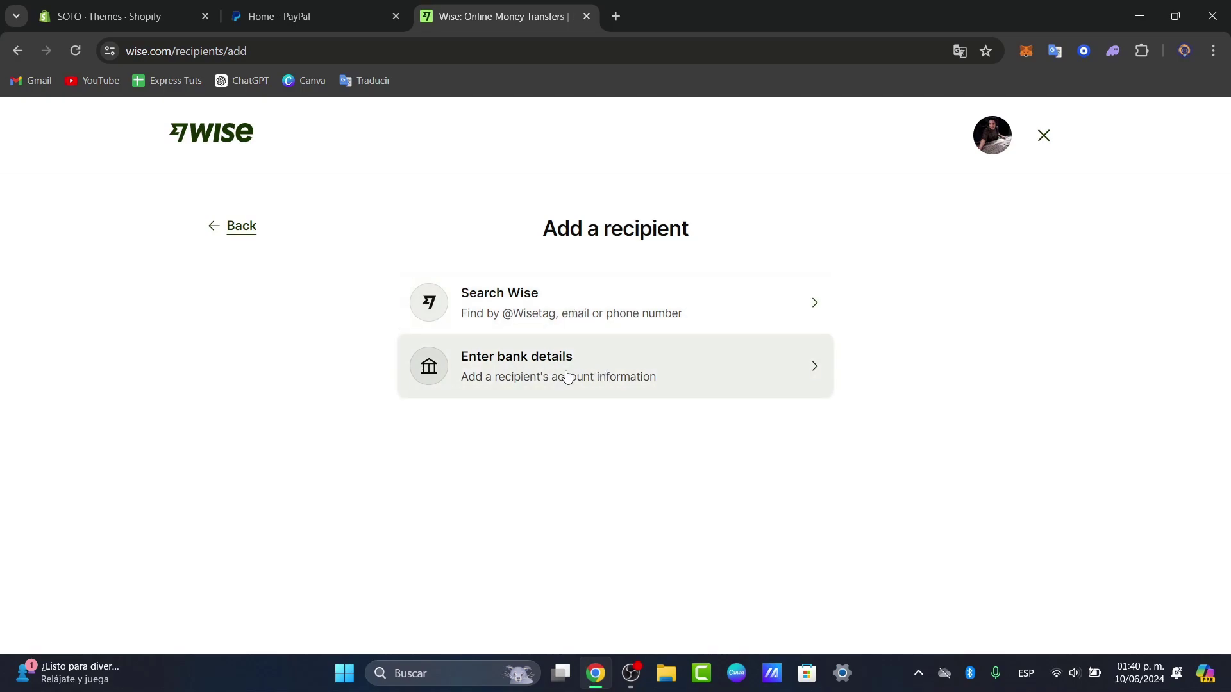
{"action": "left_click", "coordinate": [541, 371]}
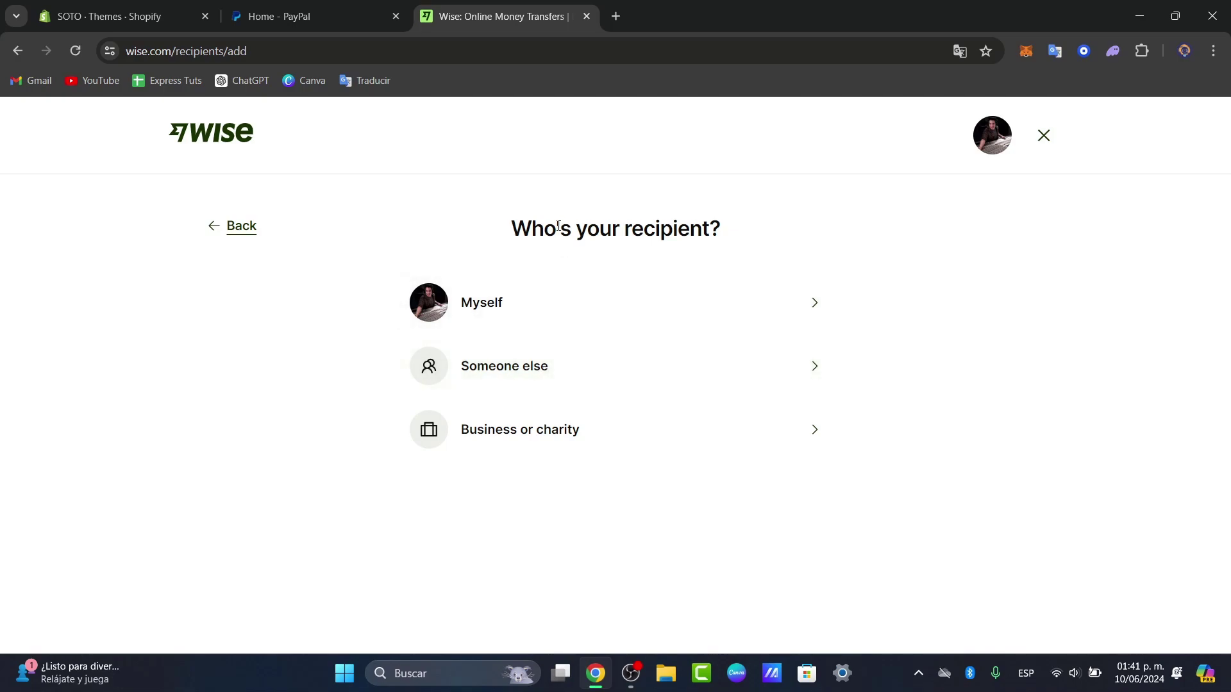
{"action": "left_click_drag", "start_coordinate": [558, 238], "coordinate": [791, 231]}
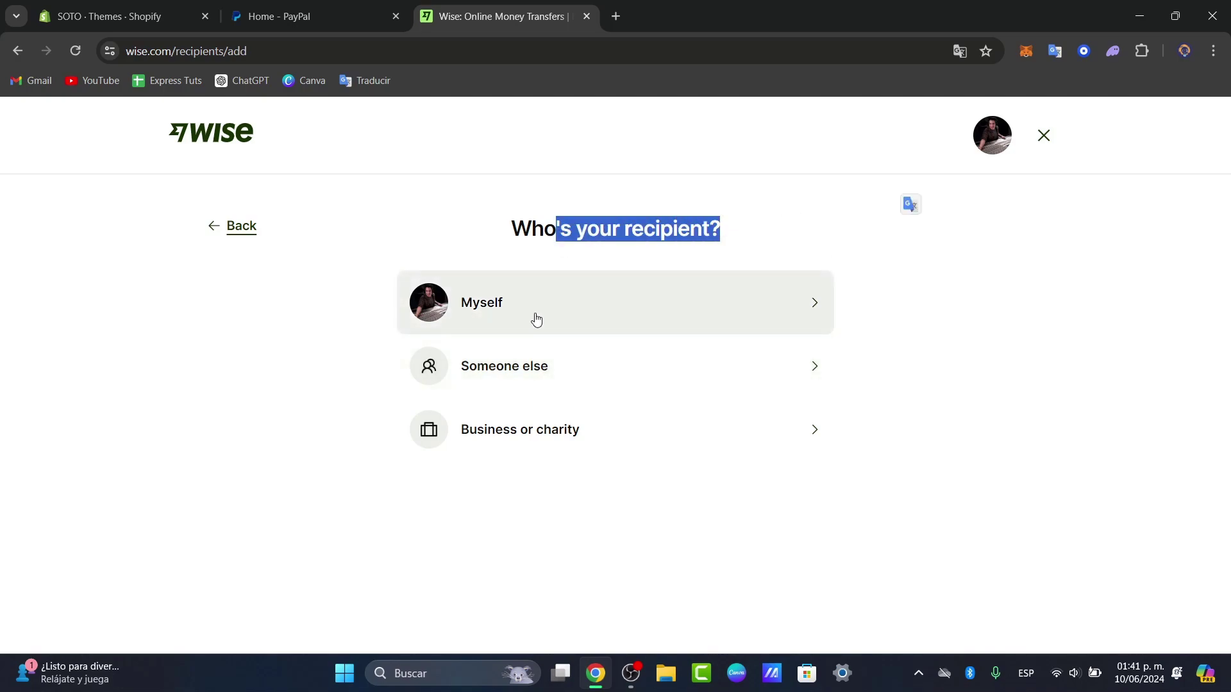
Choose Myself as the recipient and look over the ACH account details form
{"action": "left_click", "coordinate": [568, 296]}
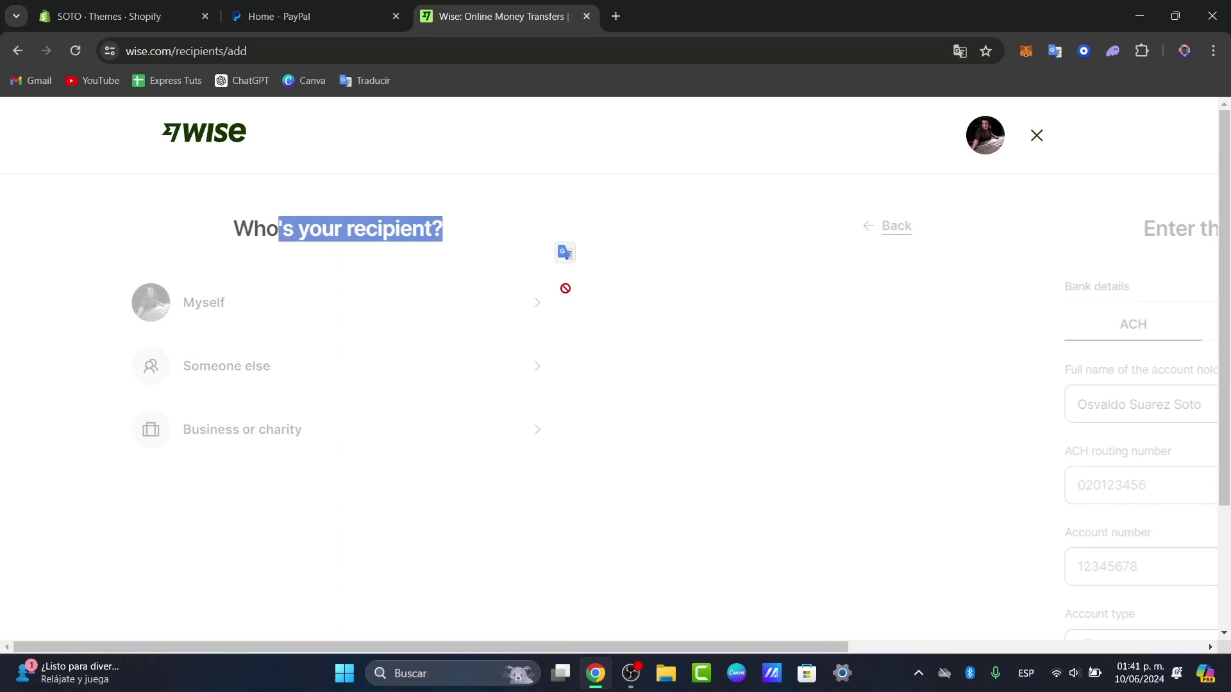
{"action": "left_click_drag", "start_coordinate": [601, 244], "coordinate": [752, 244]}
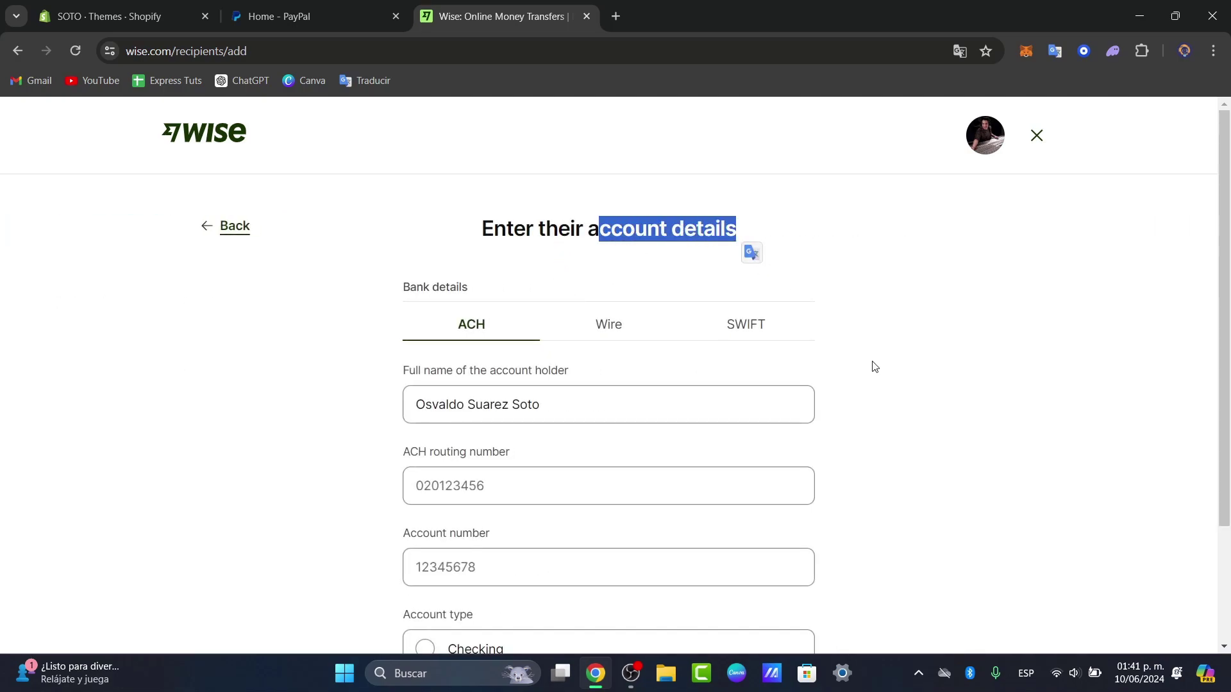
{"action": "scroll", "coordinate": [875, 378], "scroll_direction": "down", "scroll_amount": 3}
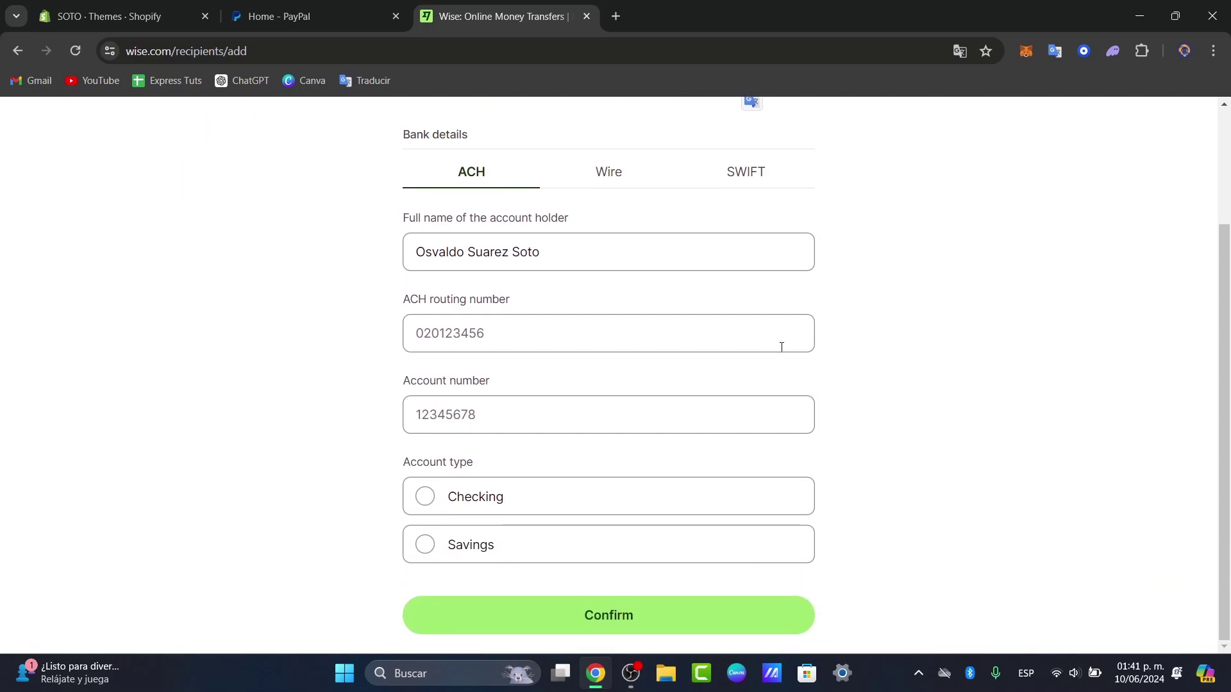
{"action": "left_click_drag", "start_coordinate": [532, 297], "coordinate": [399, 313]}
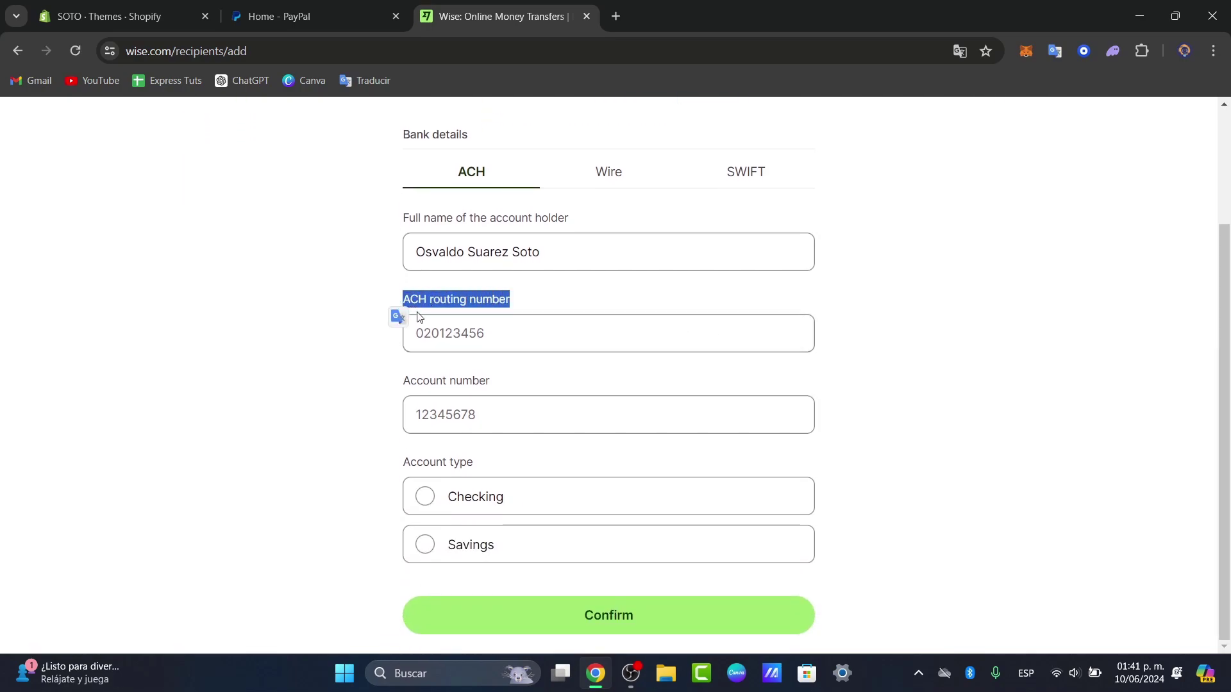
{"action": "left_click", "coordinate": [562, 375]}
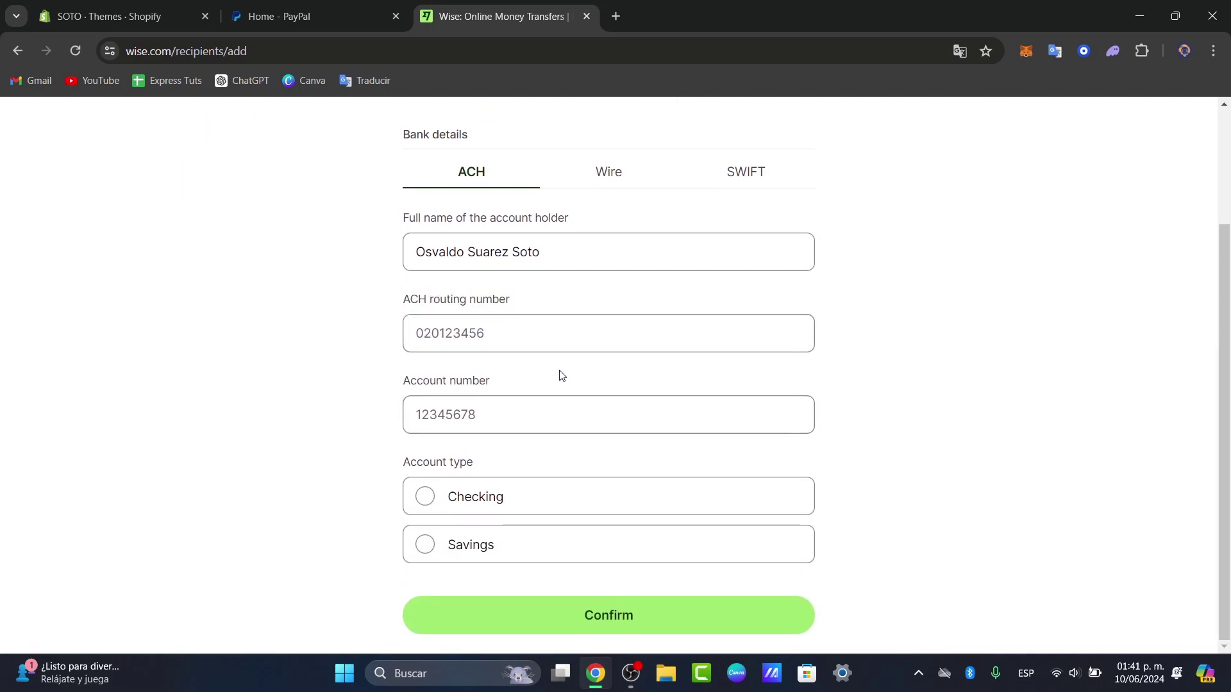
Set the account type to Savings, submit the incomplete form, then back out to the dashboard
{"action": "left_click", "coordinate": [550, 510]}
{"action": "left_click", "coordinate": [541, 545]}
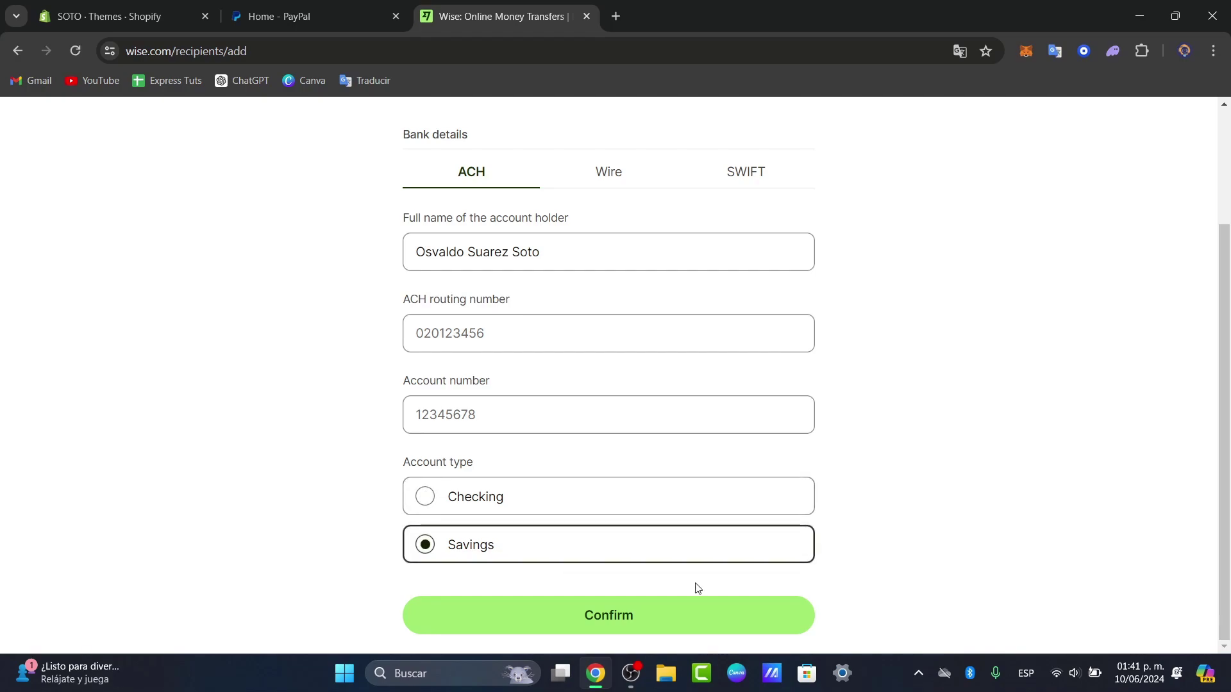
{"action": "left_click", "coordinate": [696, 626]}
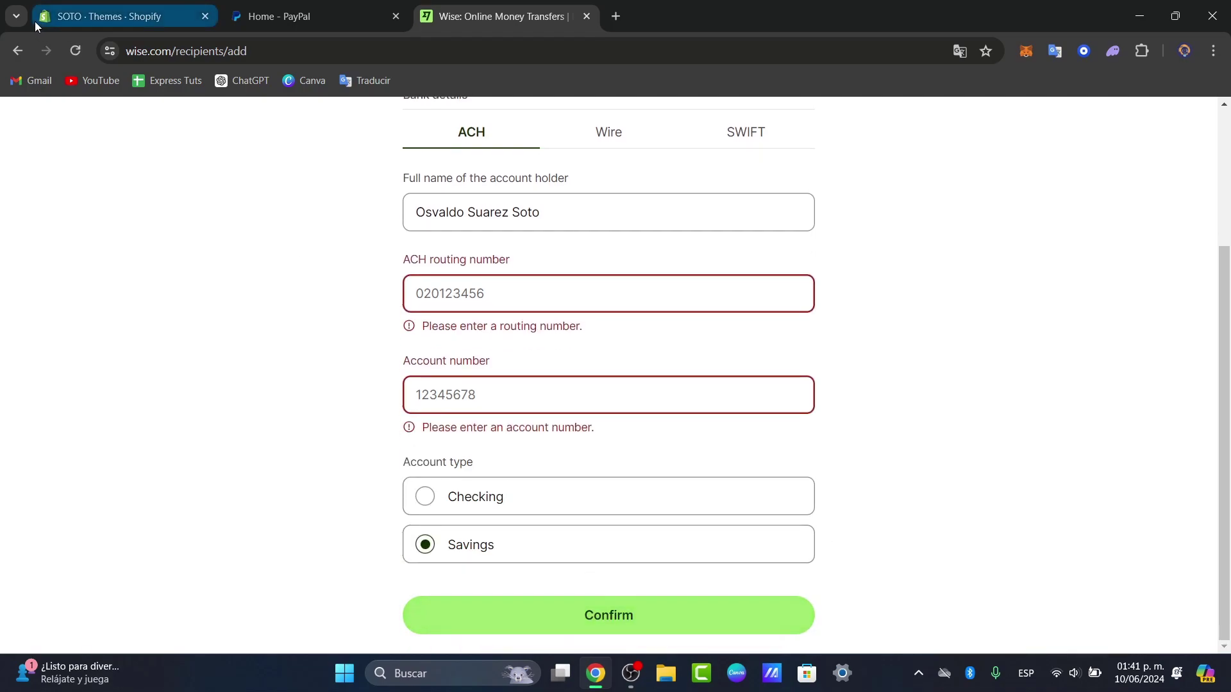
{"action": "left_click", "coordinate": [17, 51]}
{"action": "left_click", "coordinate": [17, 57]}
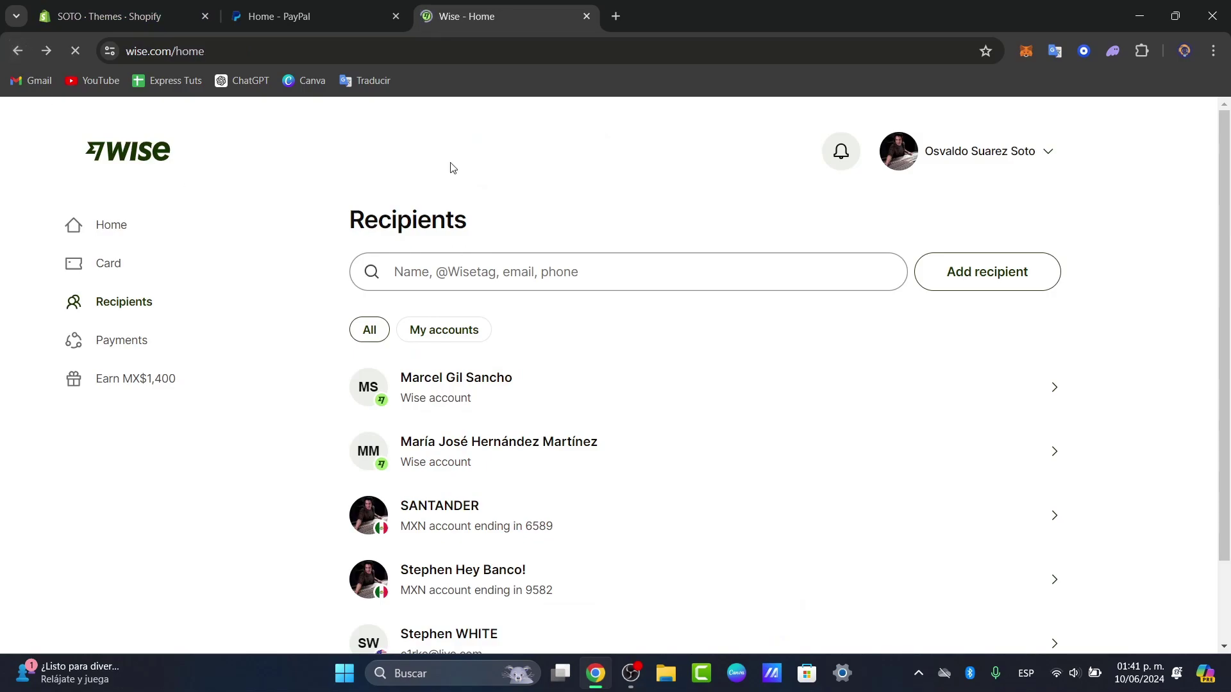
Return to the dashboard with its 0.00 MXN balance and start a new transfer
{"action": "left_click", "coordinate": [147, 300]}
{"action": "left_click", "coordinate": [134, 235]}
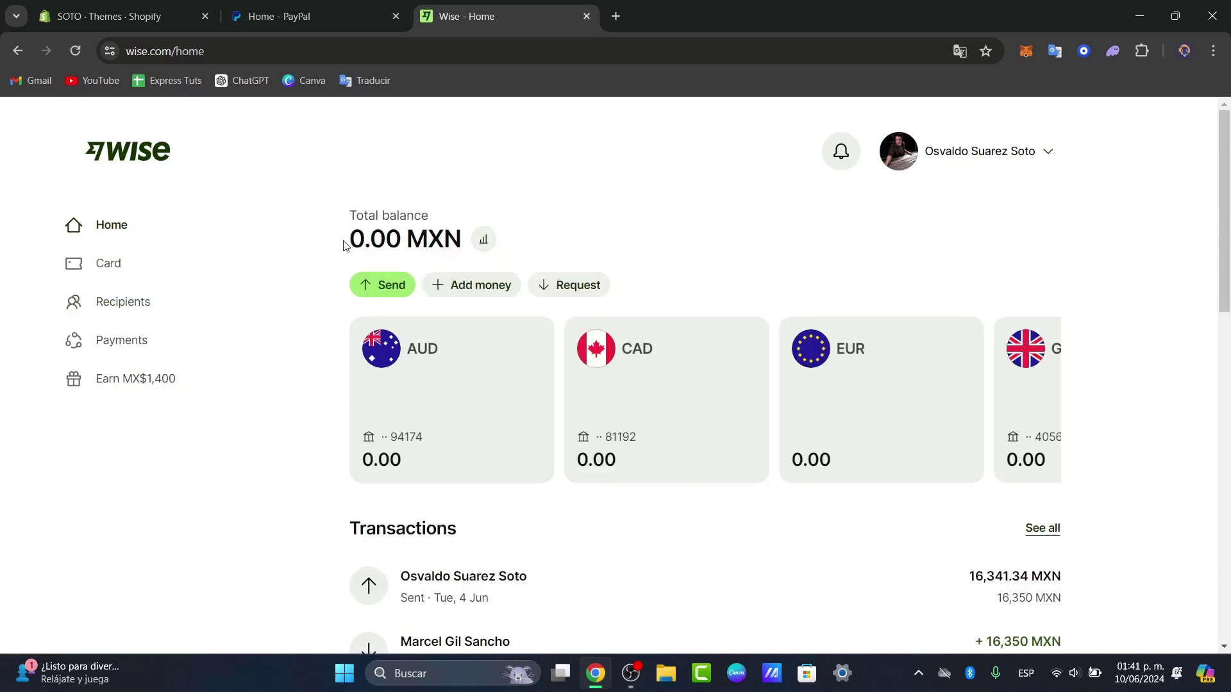
{"action": "left_click_drag", "start_coordinate": [345, 243], "coordinate": [471, 254]}
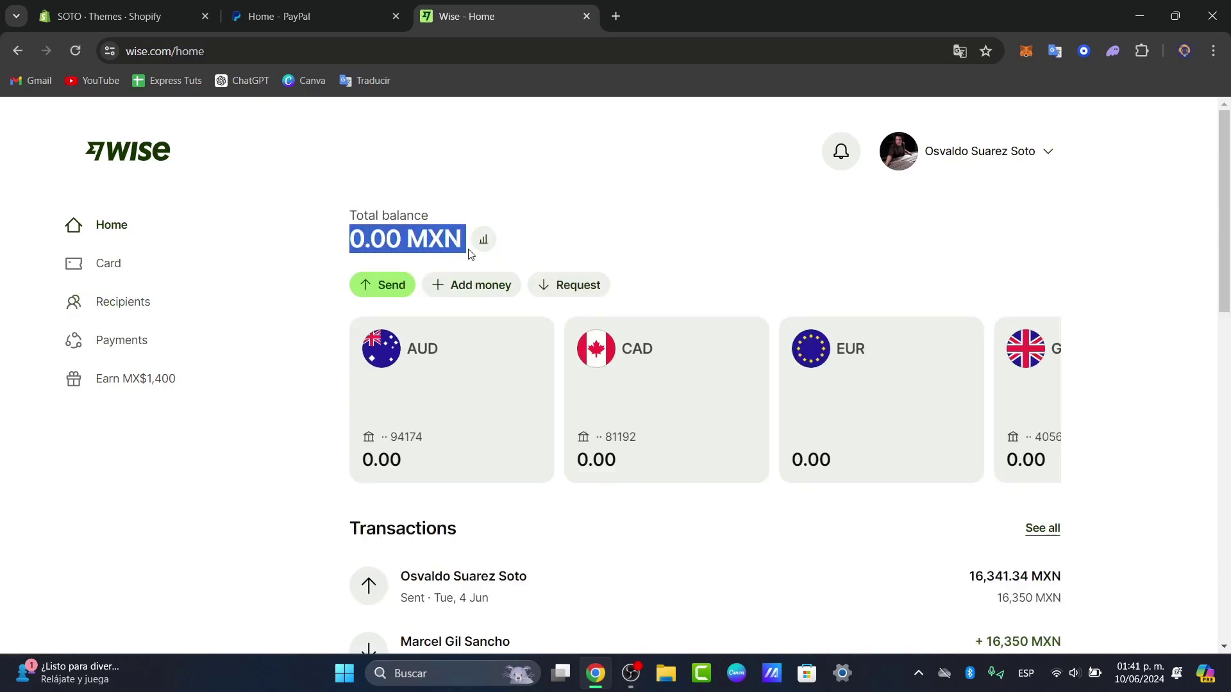
{"action": "left_click", "coordinate": [388, 285]}
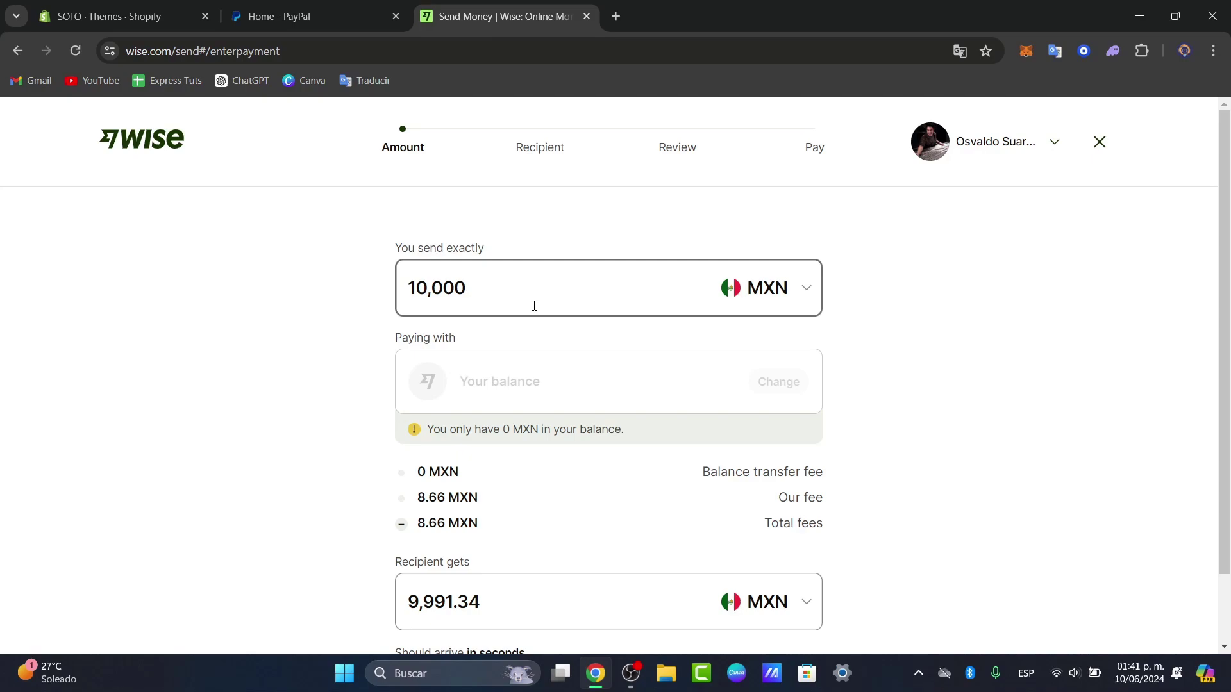
Switch the sending currency to USD and set the amount to 12
{"action": "left_click", "coordinate": [518, 293]}
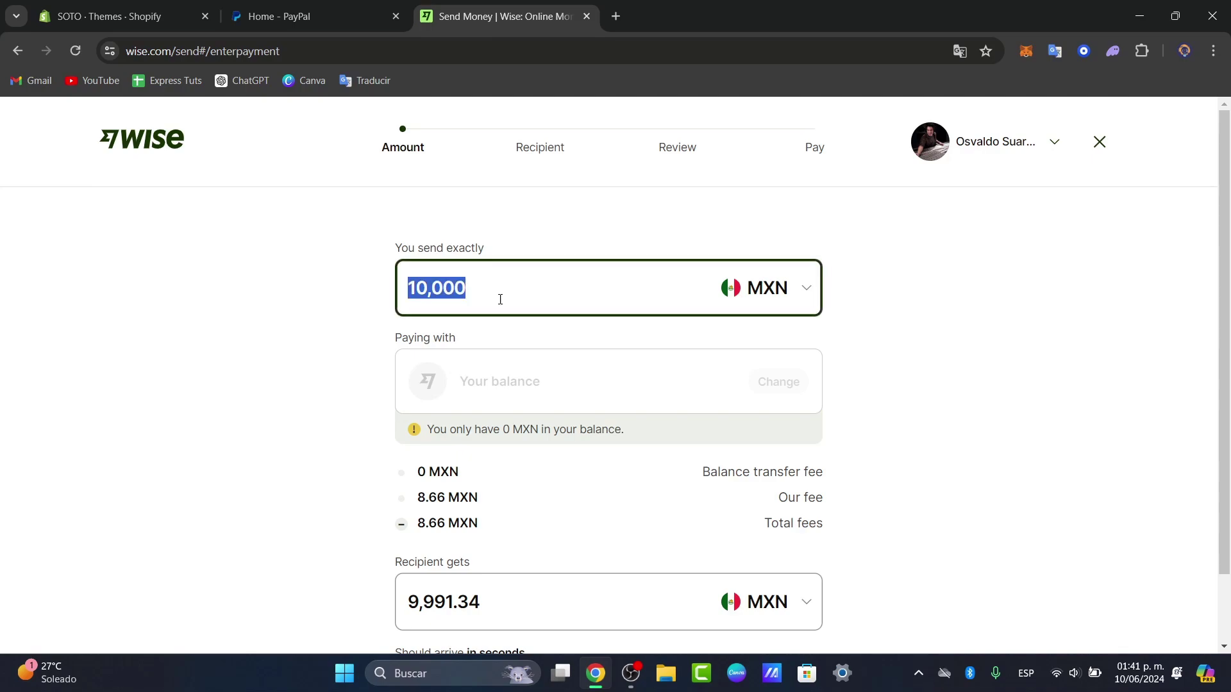
{"action": "left_click", "coordinate": [763, 291]}
{"action": "left_click", "coordinate": [849, 499]}
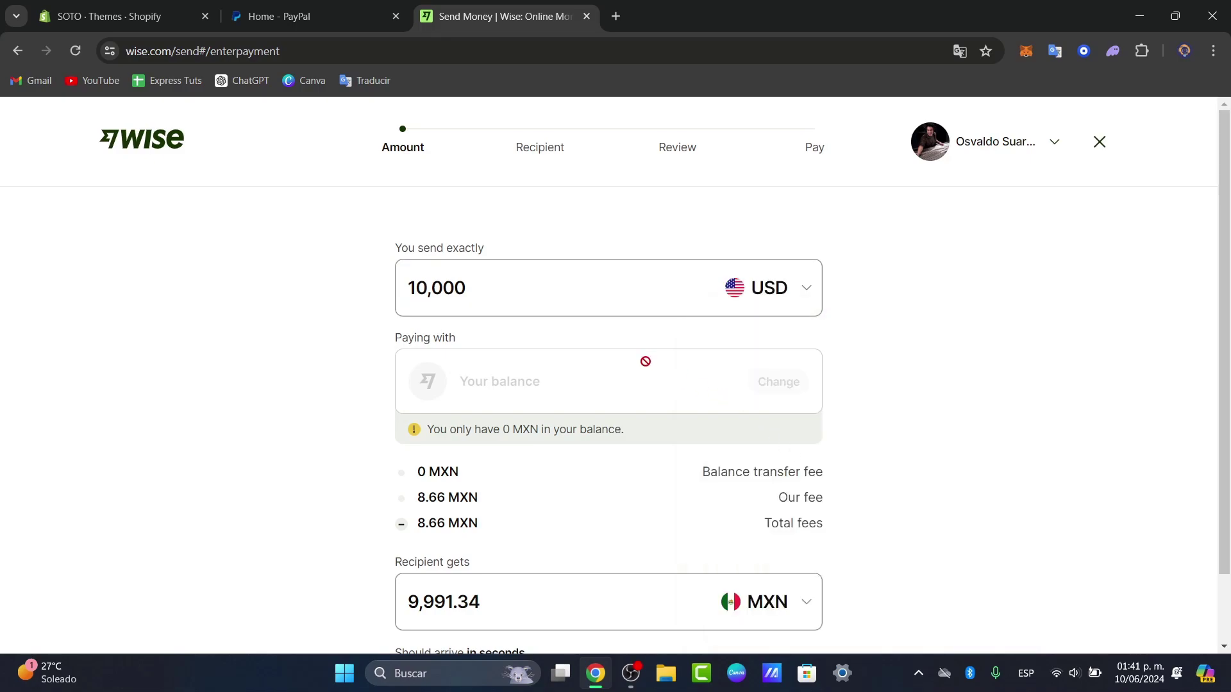
{"action": "left_click", "coordinate": [490, 286]}
{"action": "type", "text": "12"}
{"action": "left_click", "coordinate": [322, 259]}
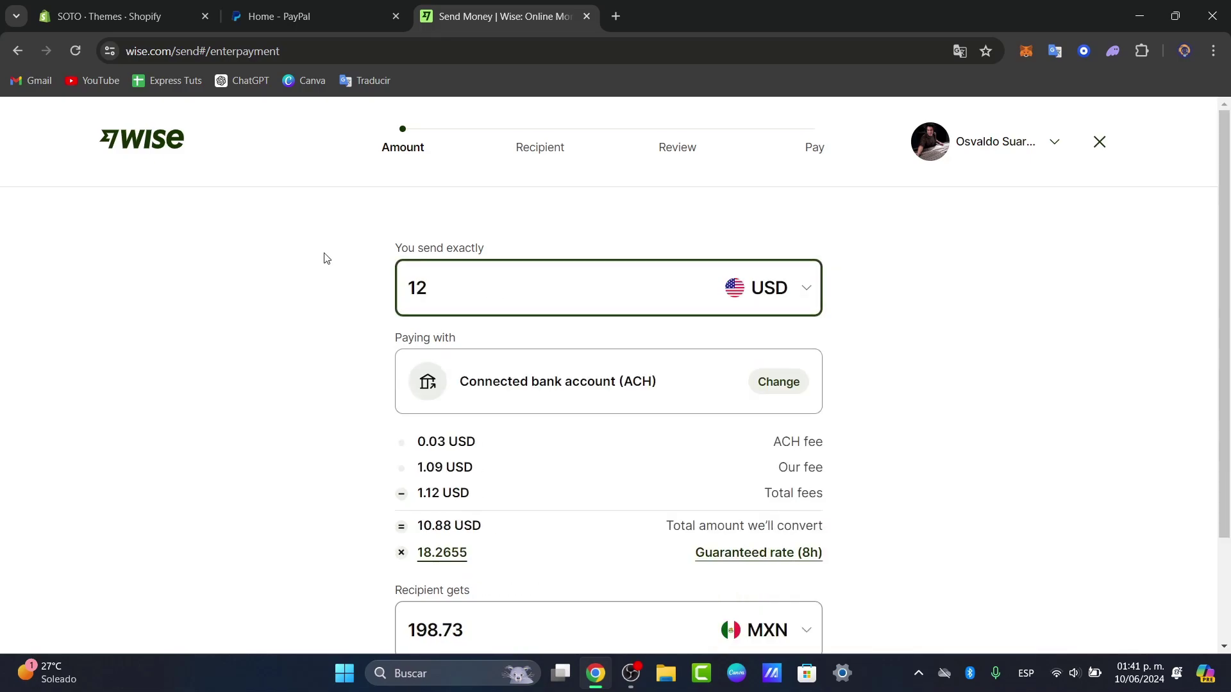
Review the ACH fee, total fees and 10.88 USD converted amount, then continue
{"action": "scroll", "coordinate": [857, 352], "scroll_direction": "down", "scroll_amount": 2}
{"action": "left_click_drag", "start_coordinate": [781, 312], "coordinate": [849, 314]}
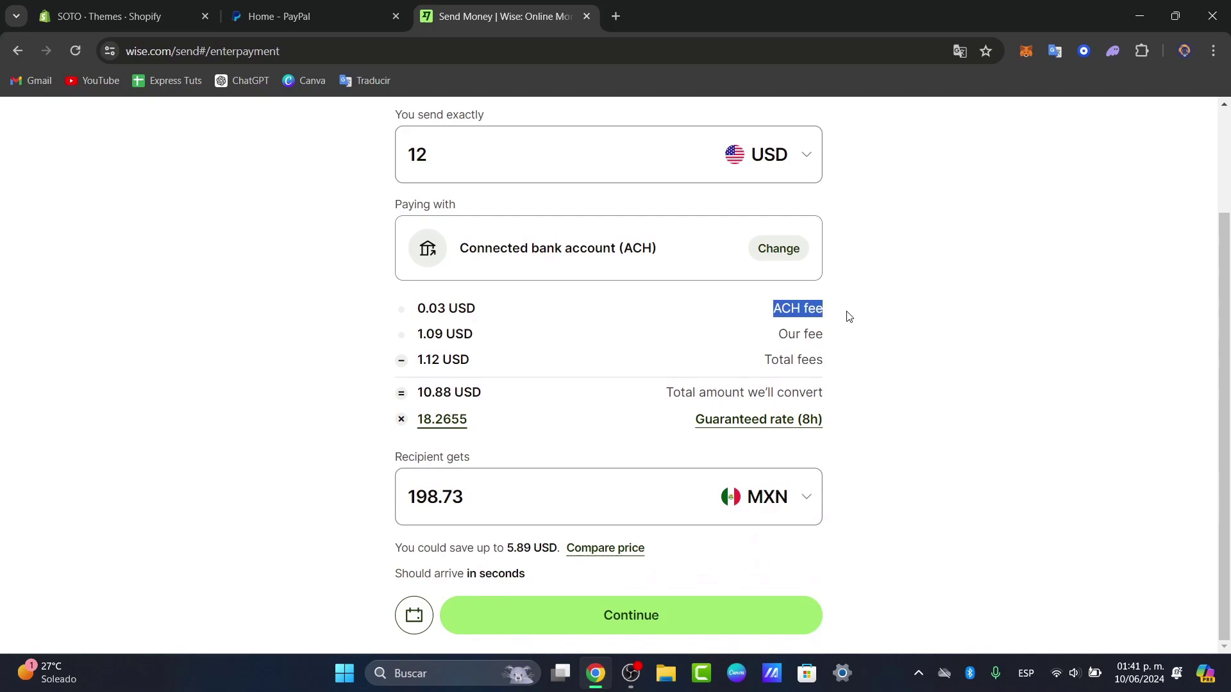
{"action": "left_click_drag", "start_coordinate": [771, 360], "coordinate": [822, 365]}
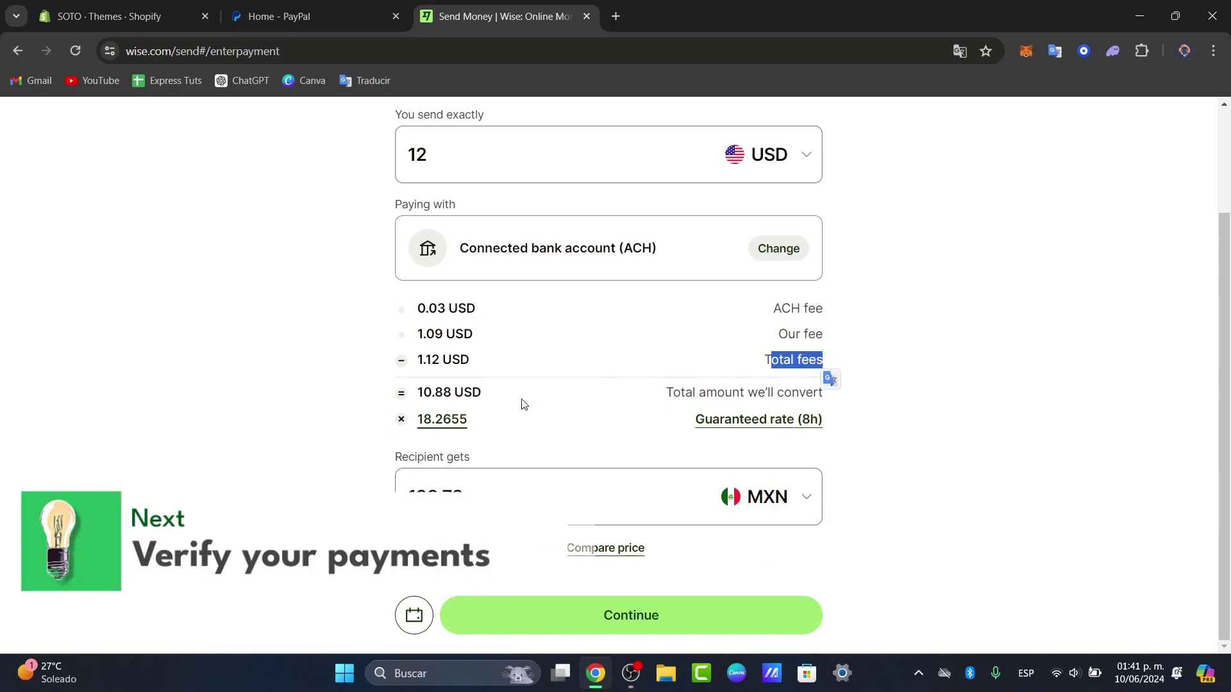
{"action": "left_click_drag", "start_coordinate": [481, 392], "coordinate": [417, 402]}
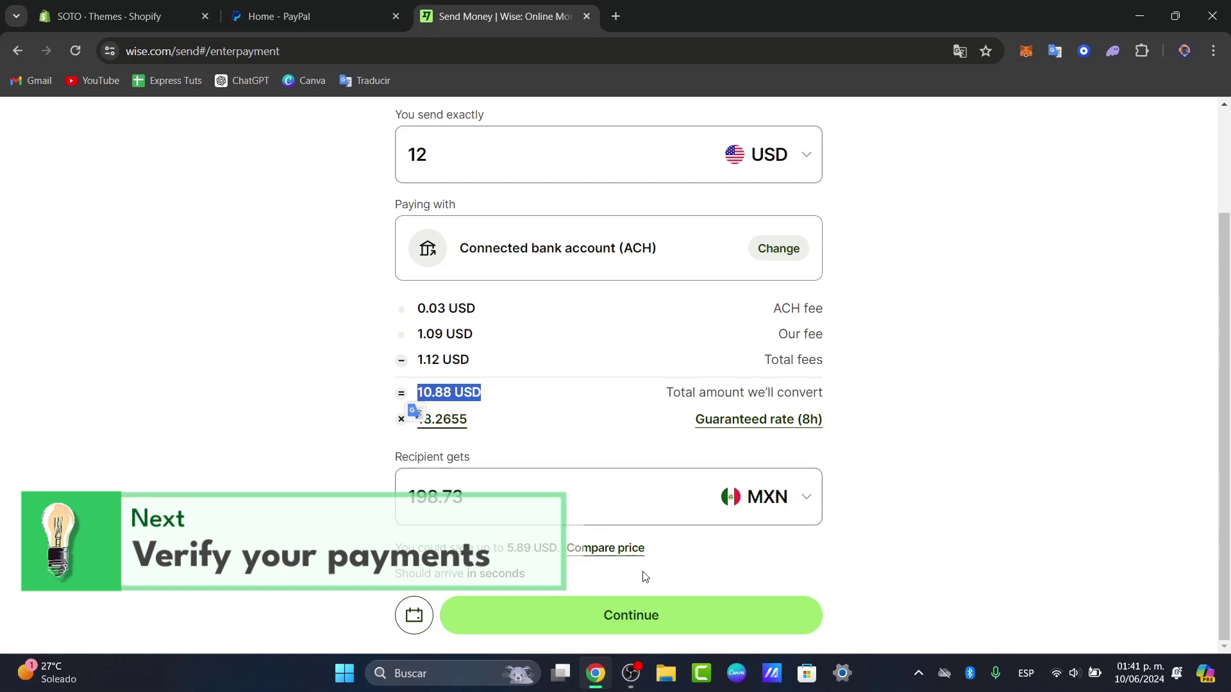
{"action": "left_click", "coordinate": [656, 614]}
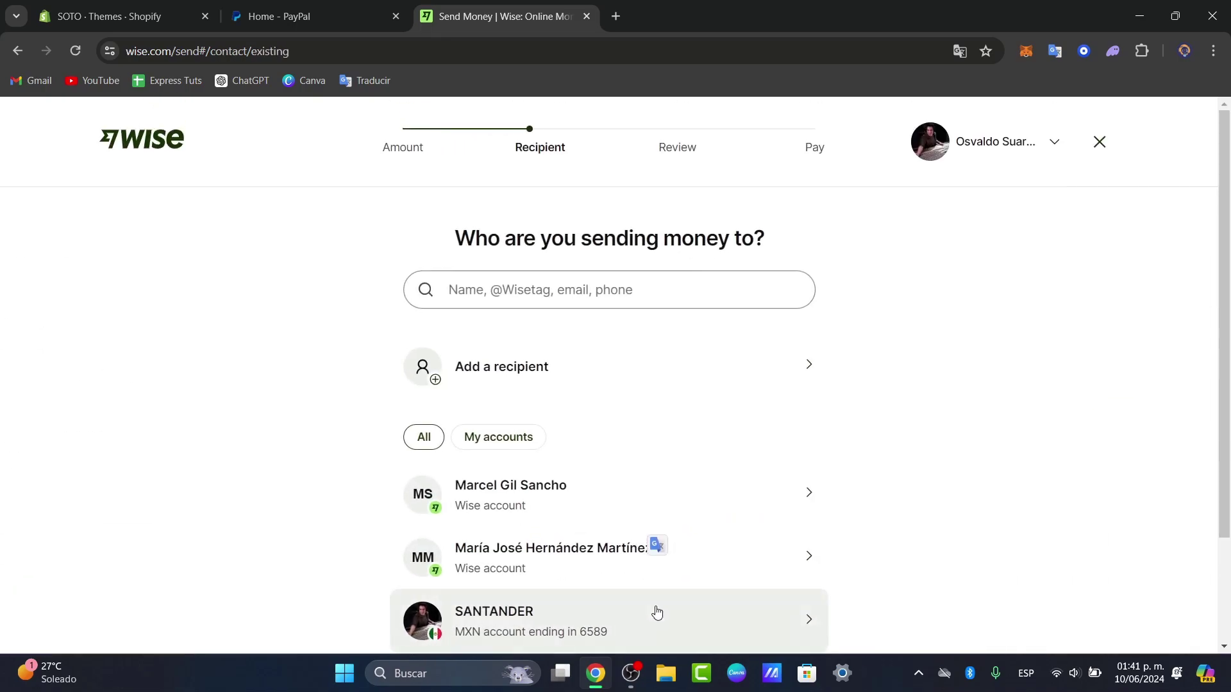
Pick the saved SANTANDER MXN account as the recipient
{"action": "left_click_drag", "start_coordinate": [550, 238], "coordinate": [762, 232]}
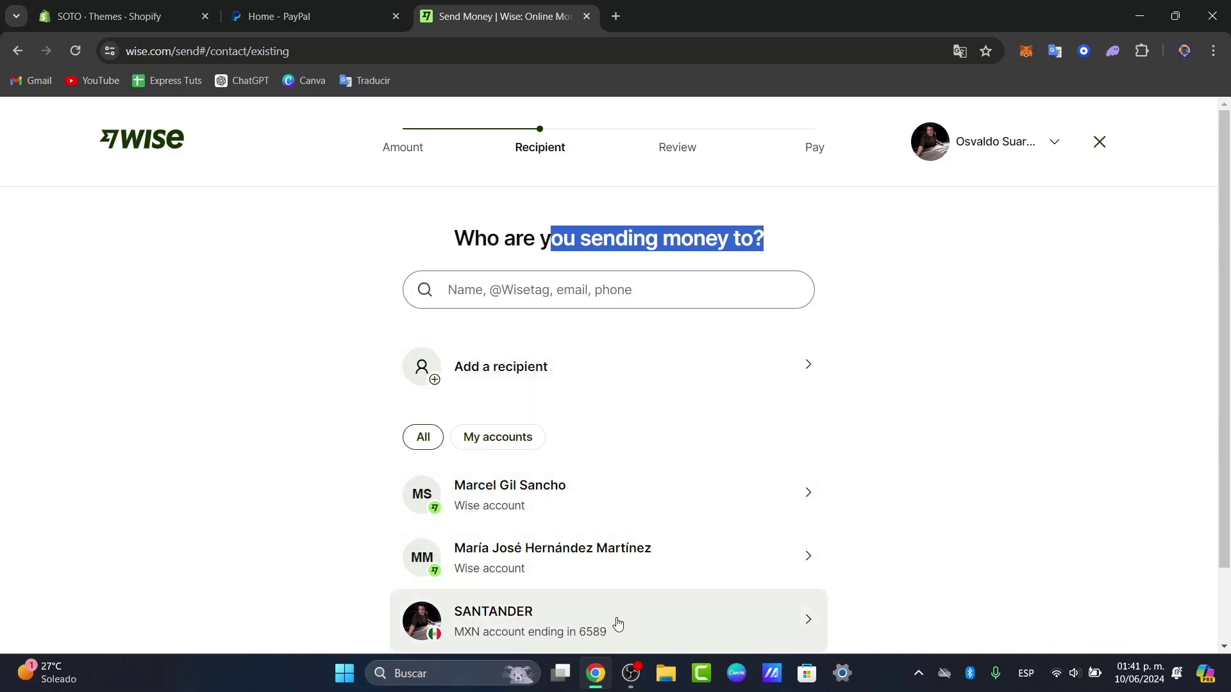
{"action": "left_click", "coordinate": [809, 620]}
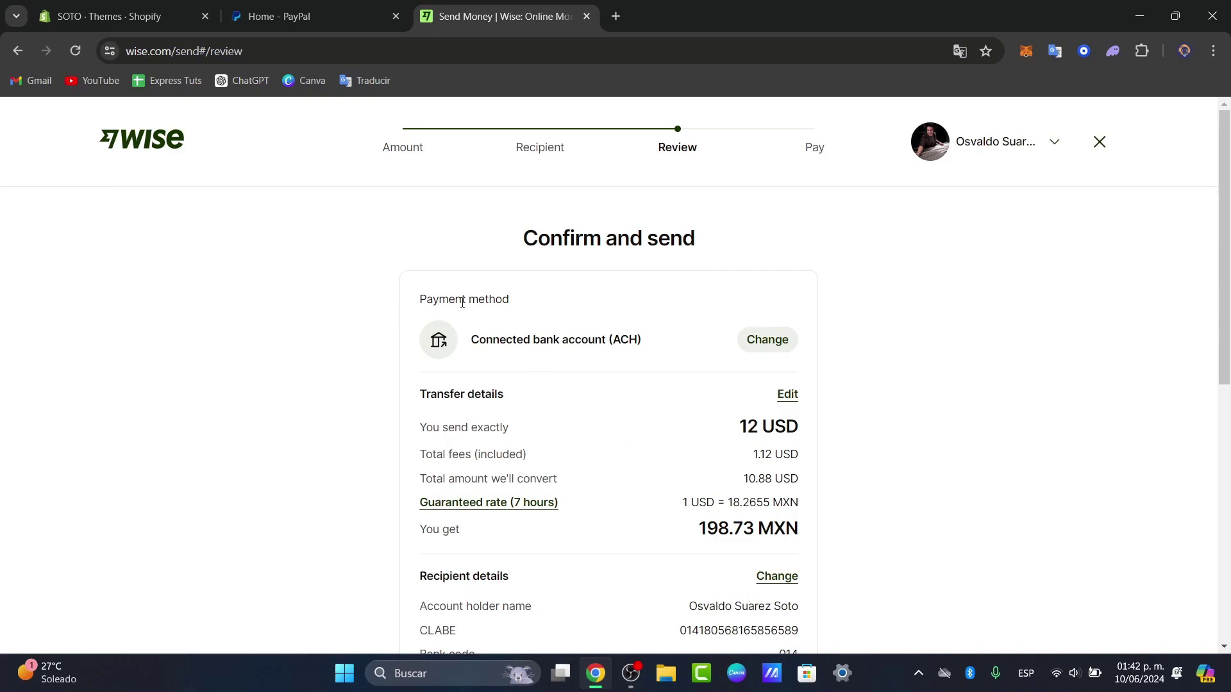
Review the 12 USD transfer (1.12 USD fees, 198.73 MXN received) and its optional reference field, then return home
{"action": "scroll", "coordinate": [553, 310], "scroll_direction": "down", "scroll_amount": 2}
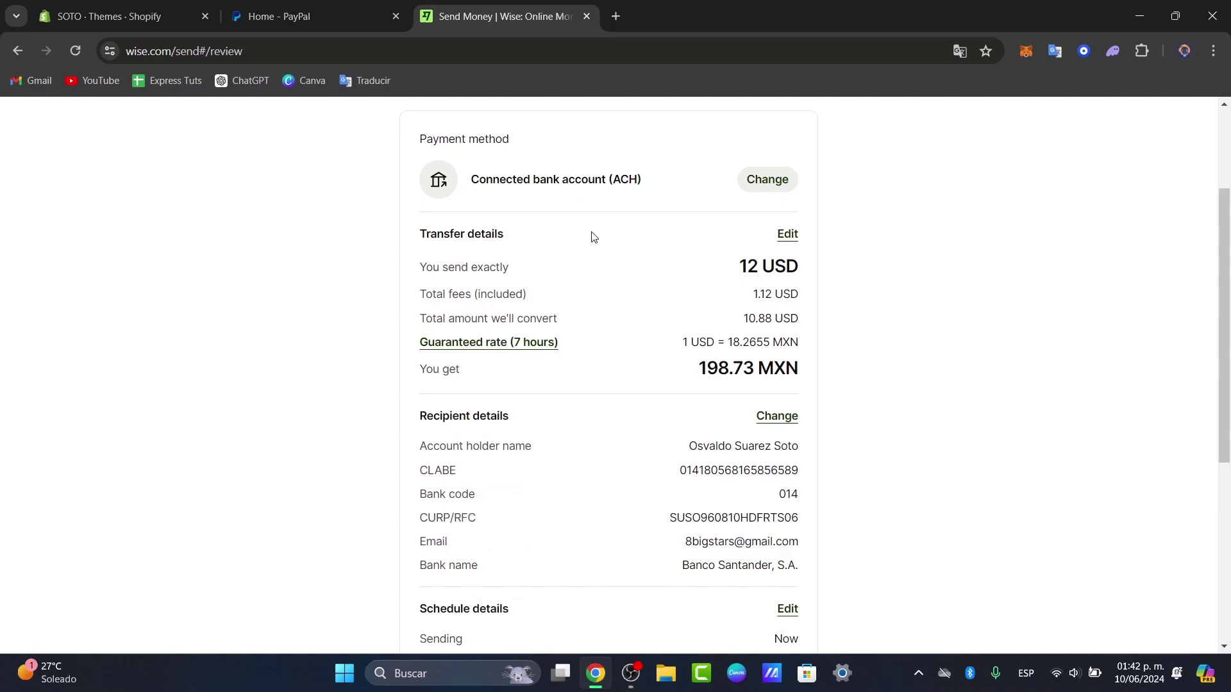
{"action": "scroll", "coordinate": [699, 314], "scroll_direction": "down", "scroll_amount": 2}
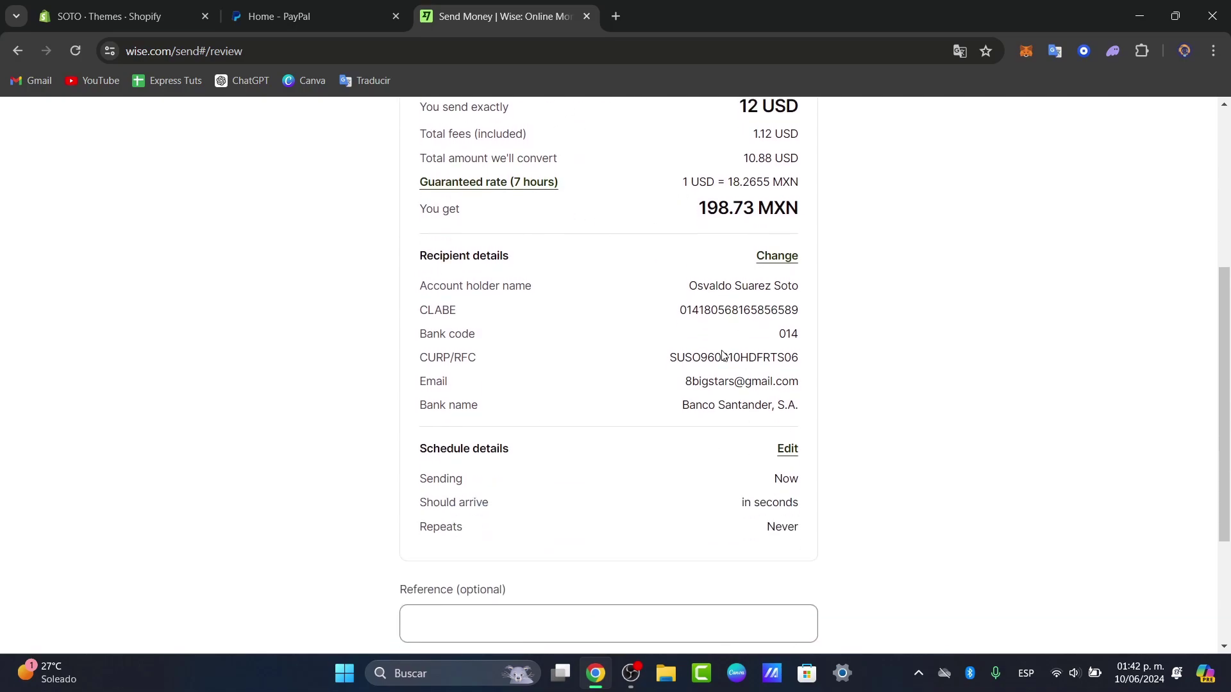
{"action": "scroll", "coordinate": [718, 504], "scroll_direction": "down", "scroll_amount": 3}
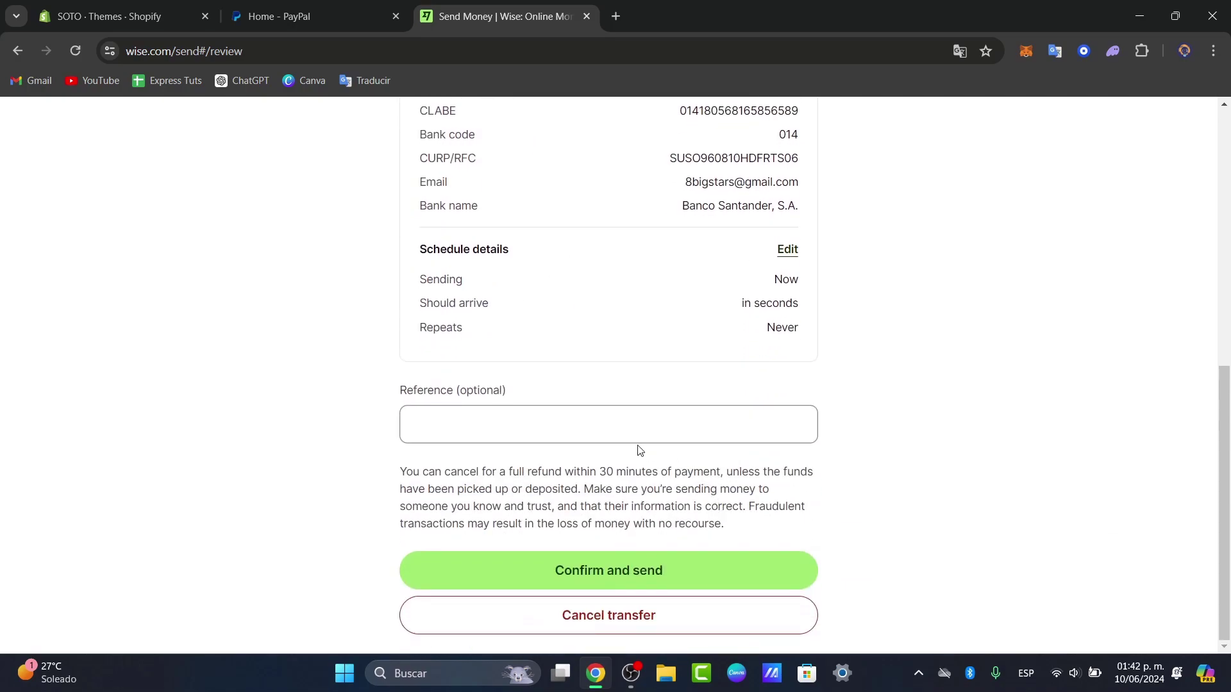
{"action": "left_click", "coordinate": [506, 425]}
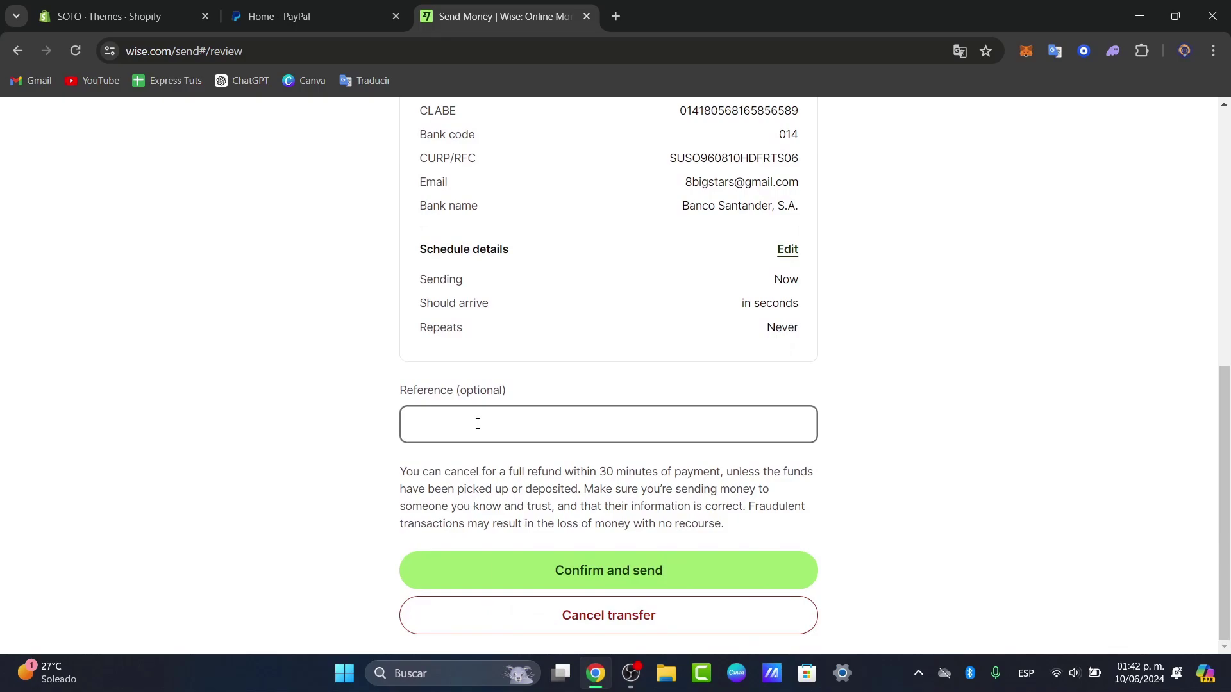
{"action": "scroll", "coordinate": [478, 424], "scroll_direction": "up", "scroll_amount": 7}
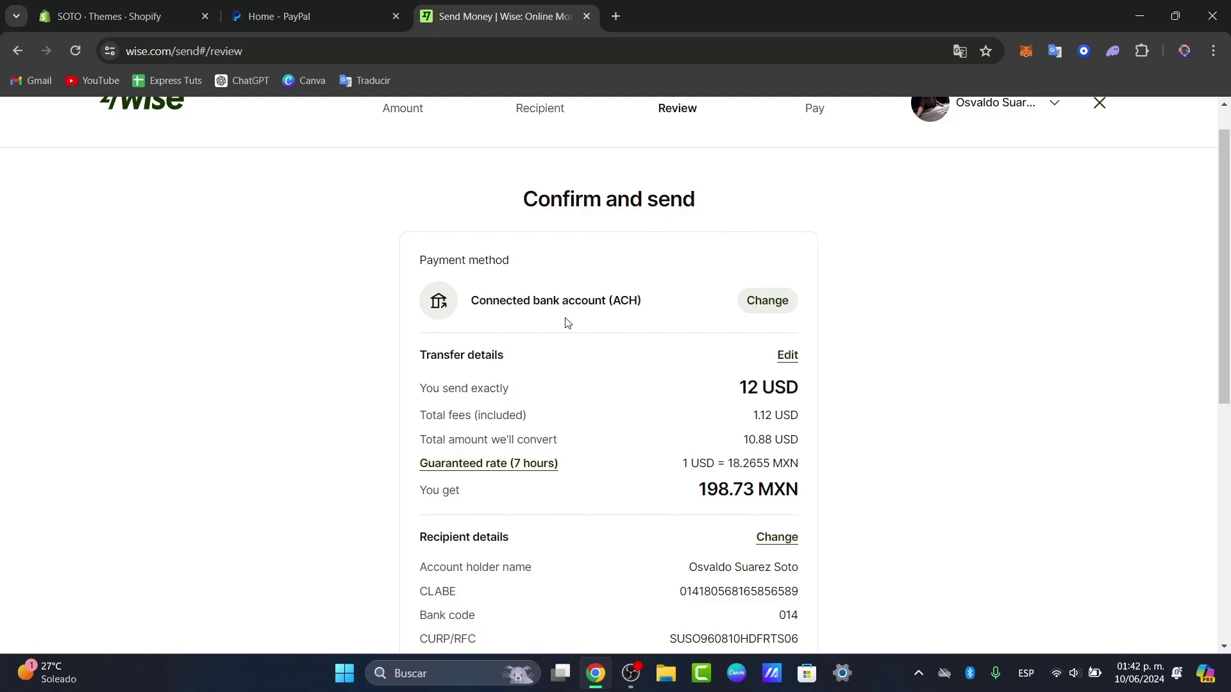
{"action": "scroll", "coordinate": [567, 322], "scroll_direction": "down", "scroll_amount": 7}
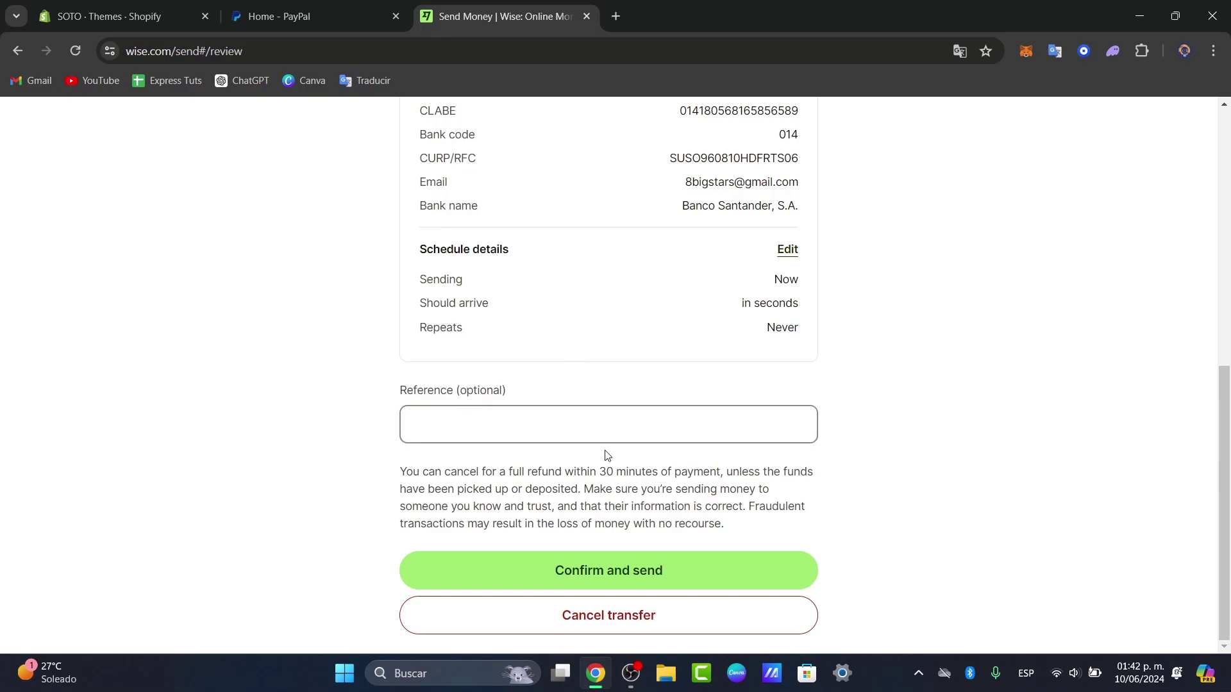
{"action": "scroll", "coordinate": [632, 569], "scroll_direction": "up", "scroll_amount": 8}
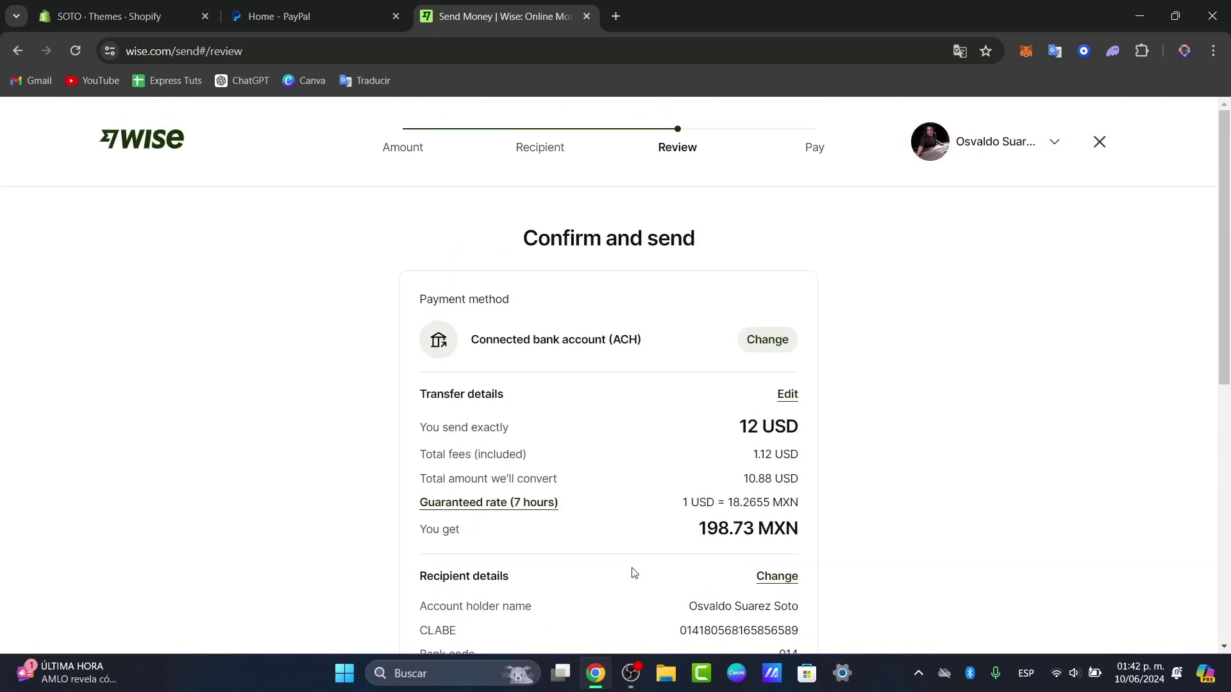
{"action": "left_click", "coordinate": [168, 138]}
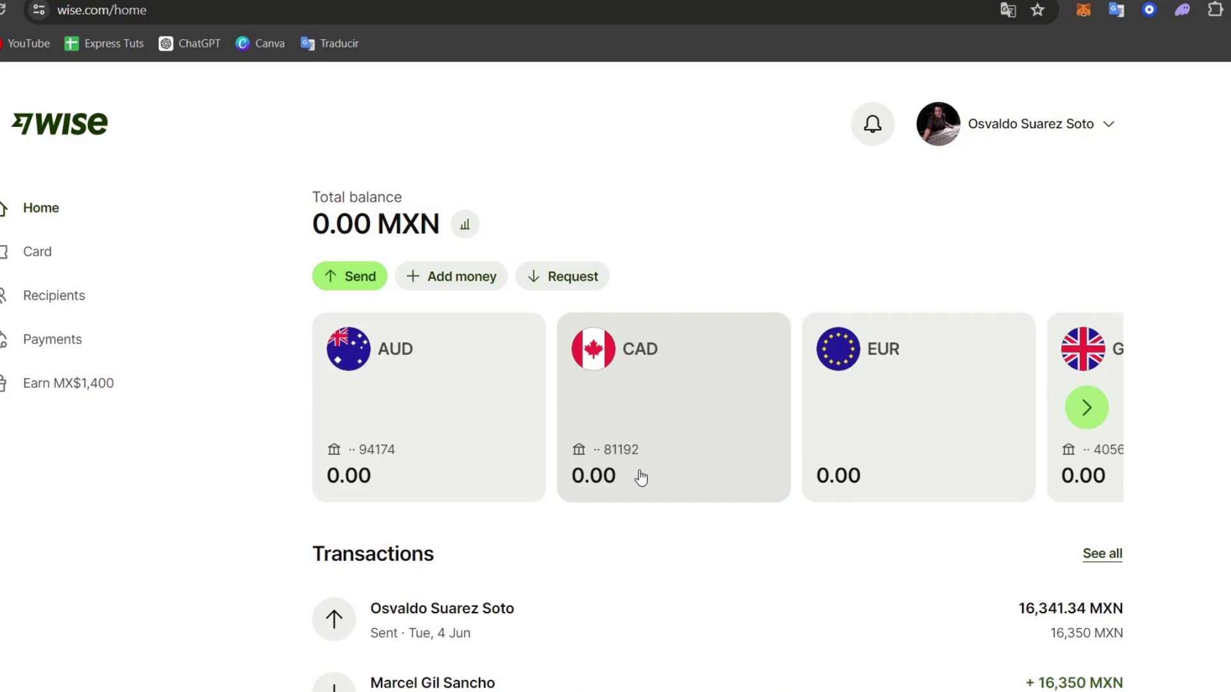
Open the 16,341.34 MXN transfer and read each timeline update, from set-up to successfully sent
{"action": "left_click", "coordinate": [592, 635]}
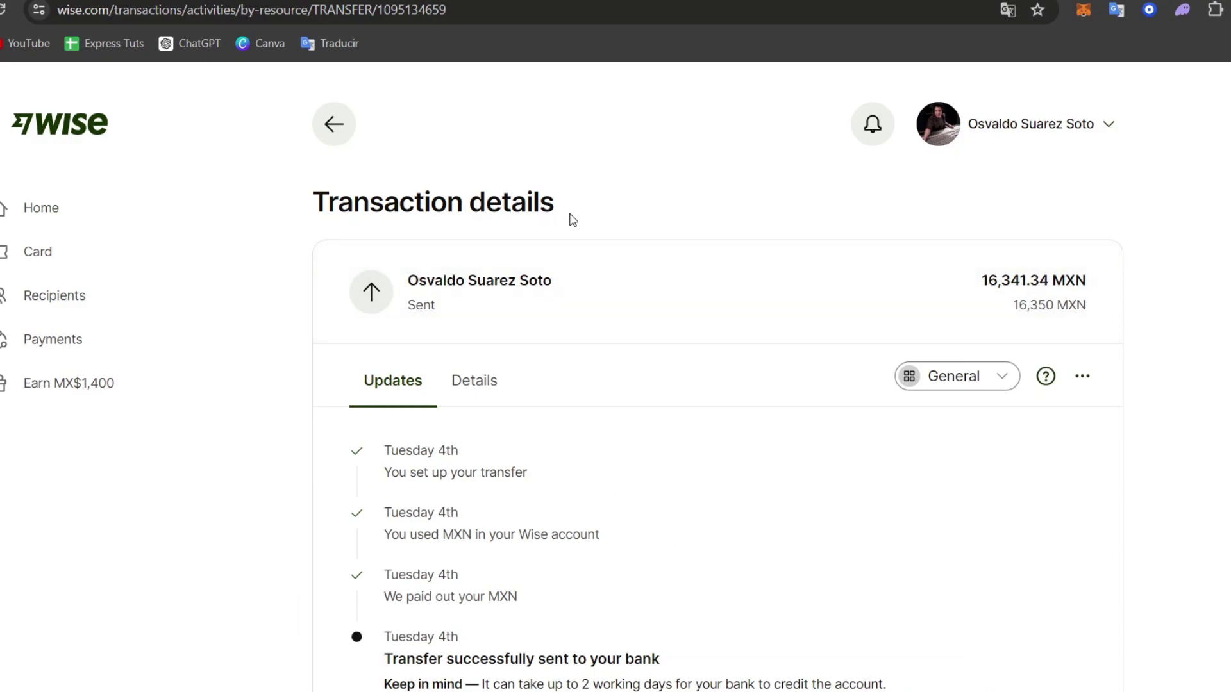
{"action": "scroll", "coordinate": [577, 224], "scroll_direction": "down", "scroll_amount": 3}
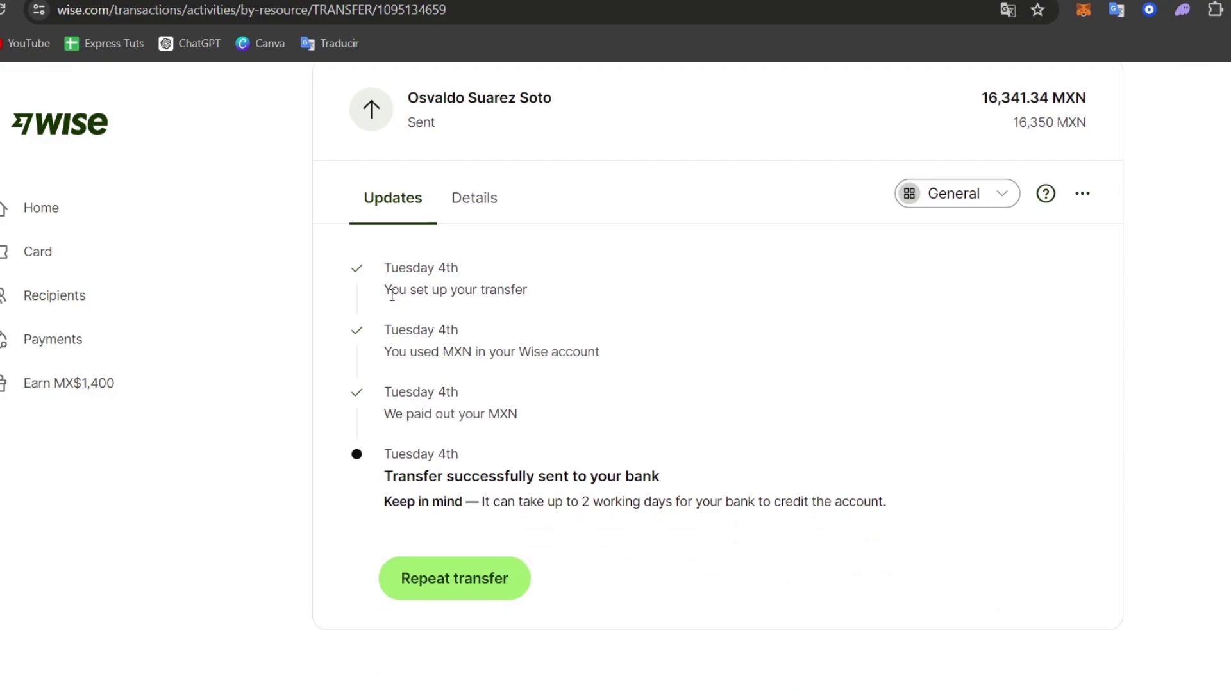
{"action": "left_click_drag", "start_coordinate": [399, 290], "coordinate": [522, 286]}
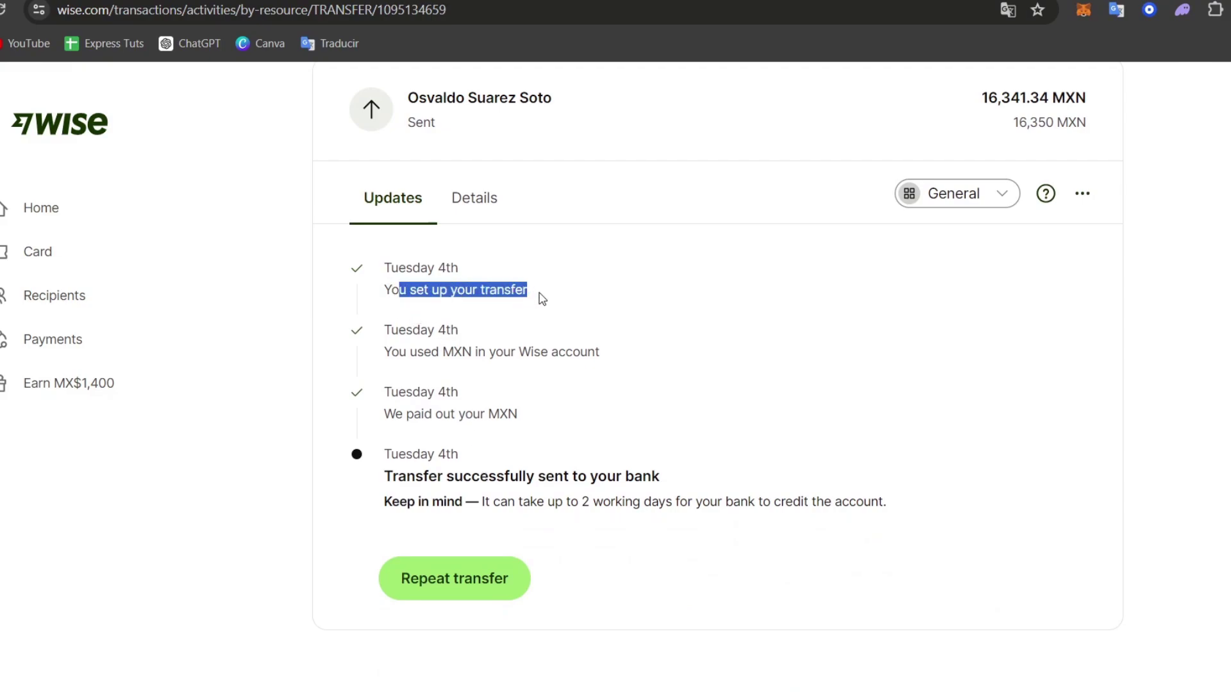
{"action": "left_click_drag", "start_coordinate": [408, 353], "coordinate": [610, 352]}
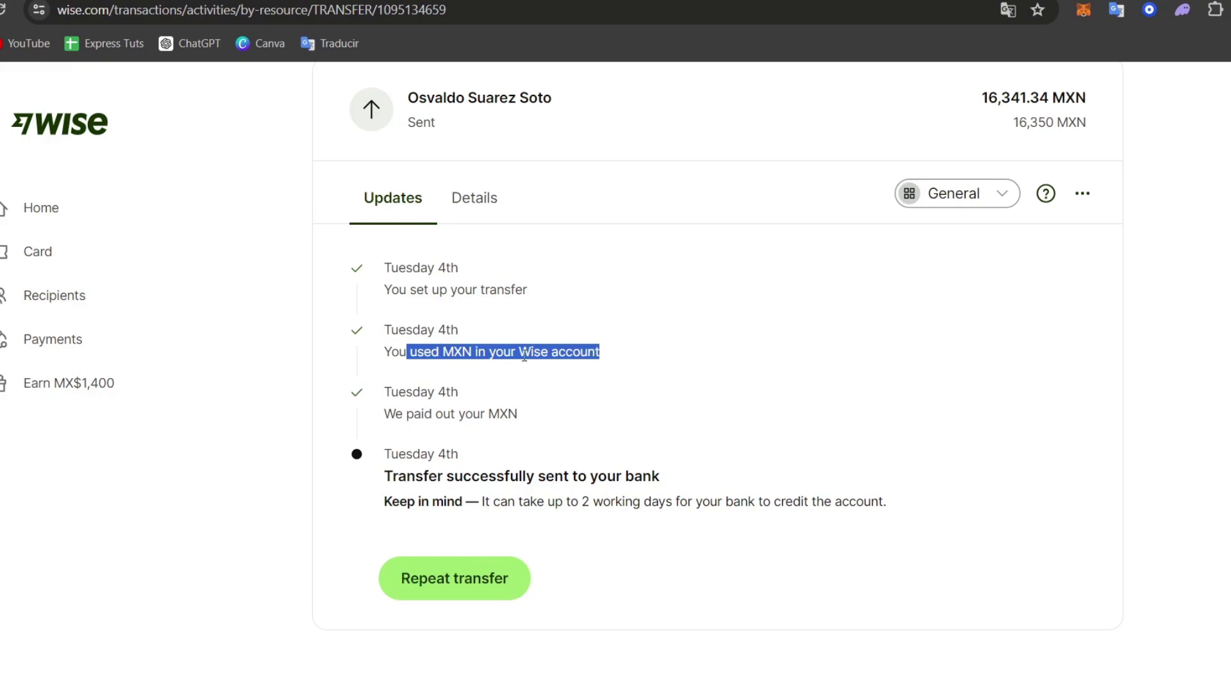
{"action": "left_click", "coordinate": [603, 362]}
{"action": "left_click_drag", "start_coordinate": [397, 420], "coordinate": [534, 426]}
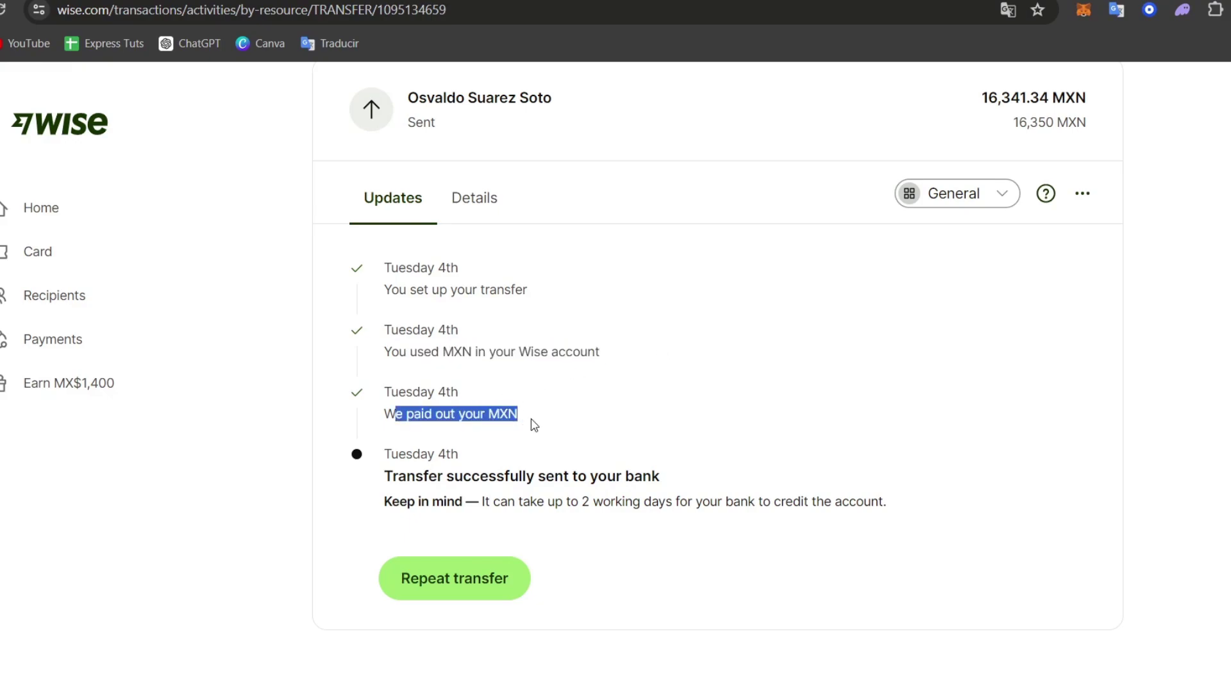
{"action": "left_click", "coordinate": [578, 432]}
{"action": "left_click_drag", "start_coordinate": [384, 475], "coordinate": [678, 481]}
{"action": "left_click", "coordinate": [686, 482]}
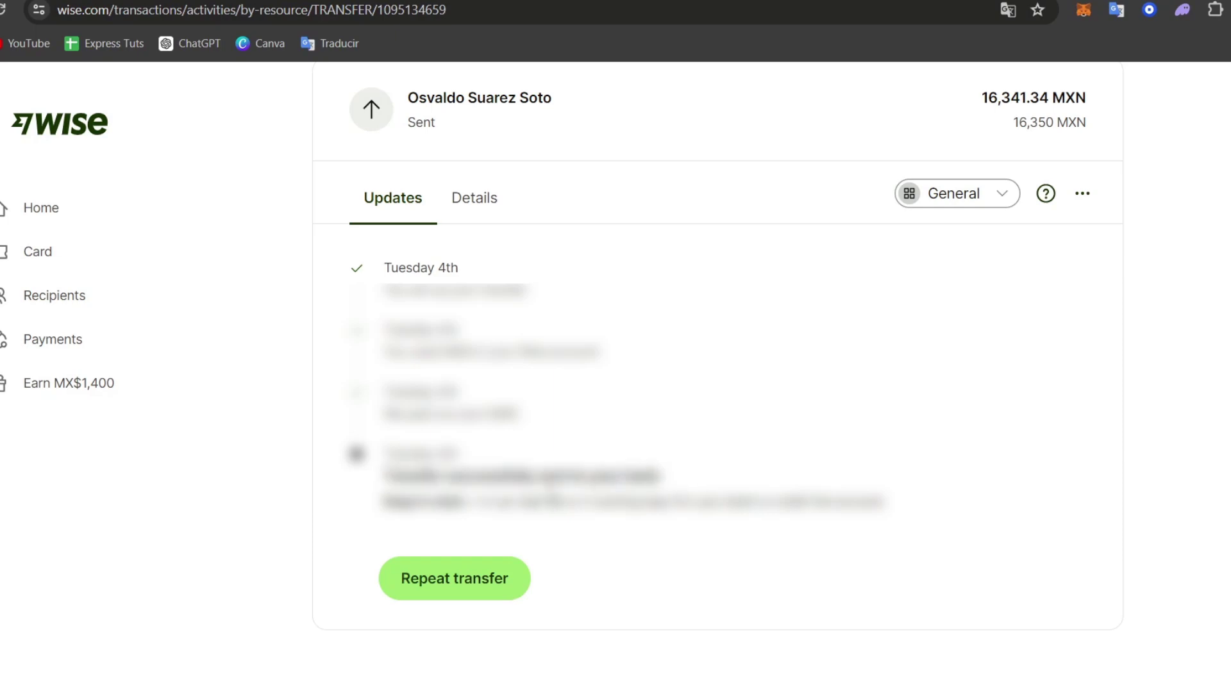
{"action": "left_click_drag", "start_coordinate": [379, 513], "coordinate": [855, 533]}
Switch the 16,341.34 MXN transfer to its Details tab and look over the account details rows
{"action": "left_click", "coordinate": [777, 432]}
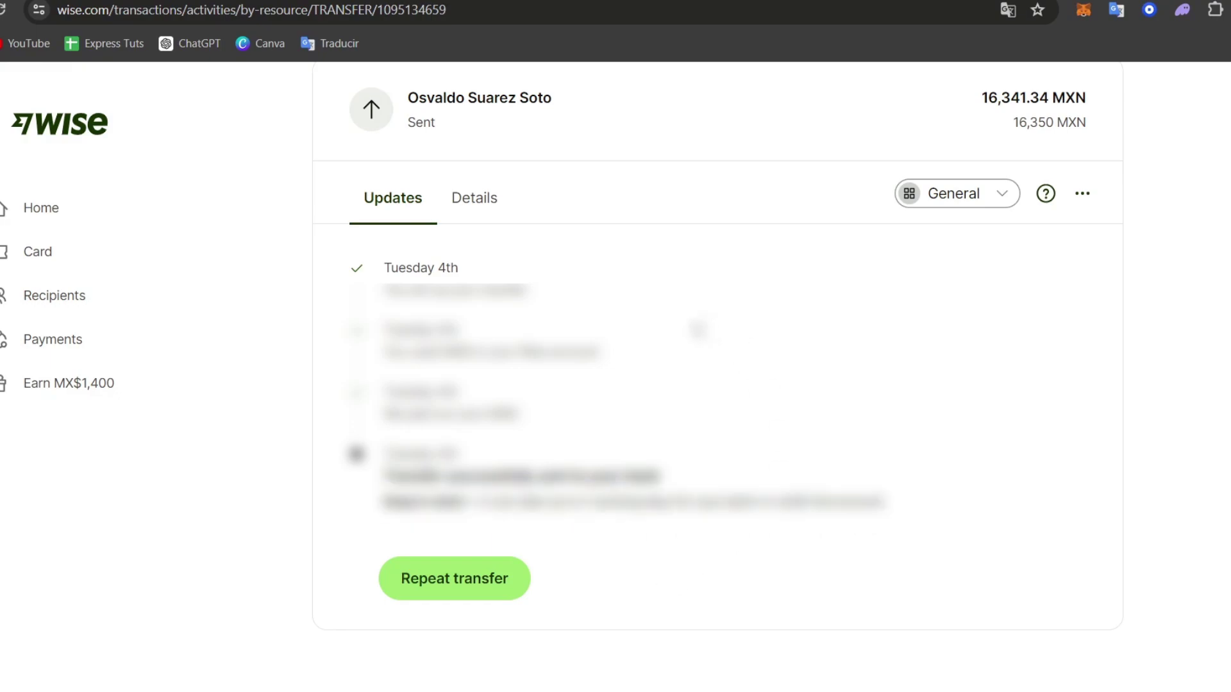
{"action": "left_click", "coordinate": [492, 202]}
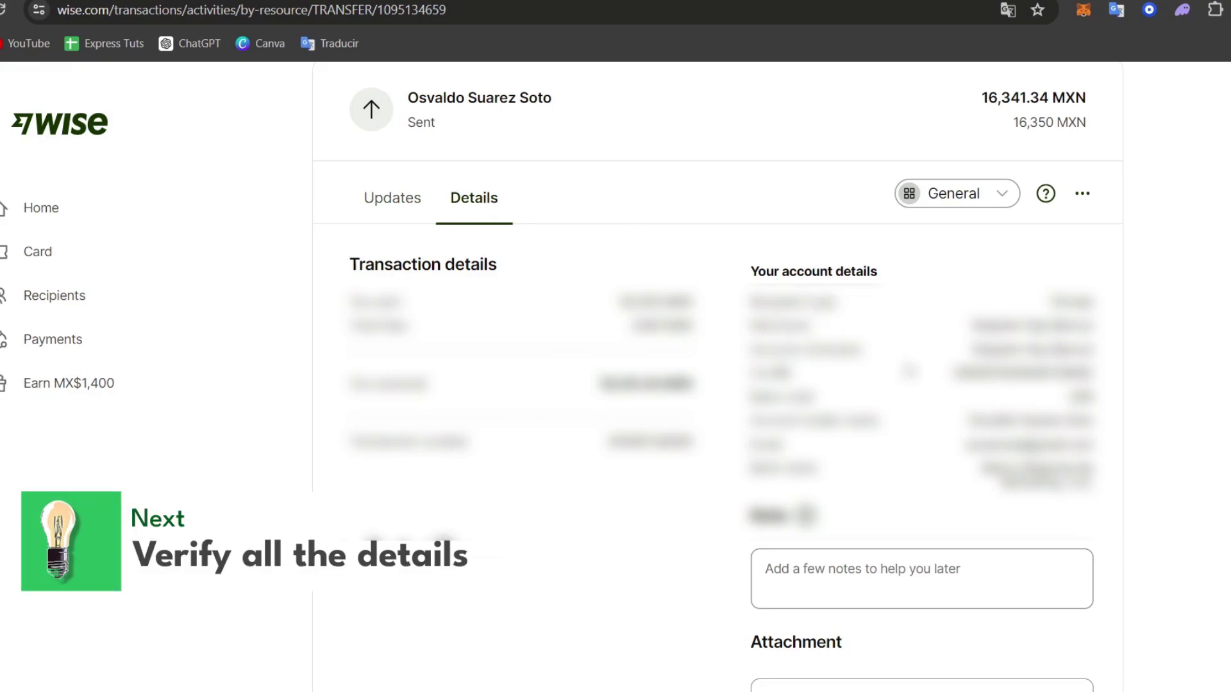
{"action": "left_click_drag", "start_coordinate": [798, 324], "coordinate": [865, 420]}
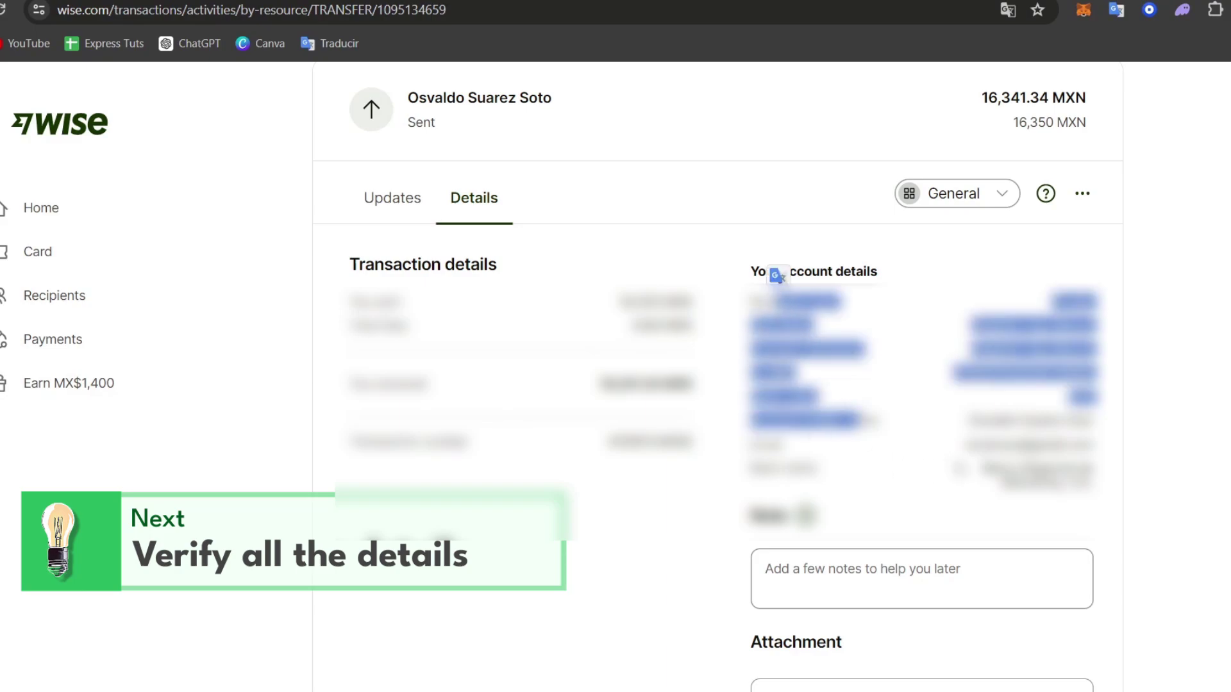
{"action": "left_click", "coordinate": [1105, 497]}
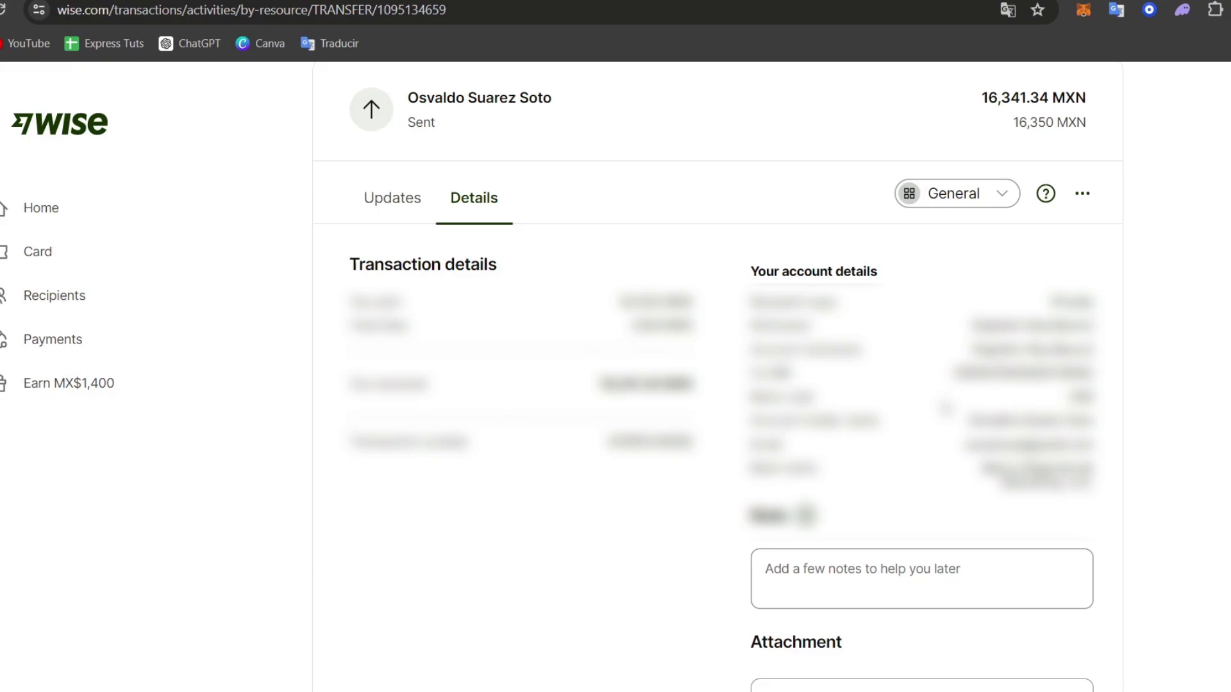
{"action": "scroll", "coordinate": [946, 407], "scroll_direction": "down", "scroll_amount": 3}
{"action": "scroll", "coordinate": [945, 408], "scroll_direction": "up", "scroll_amount": 6}
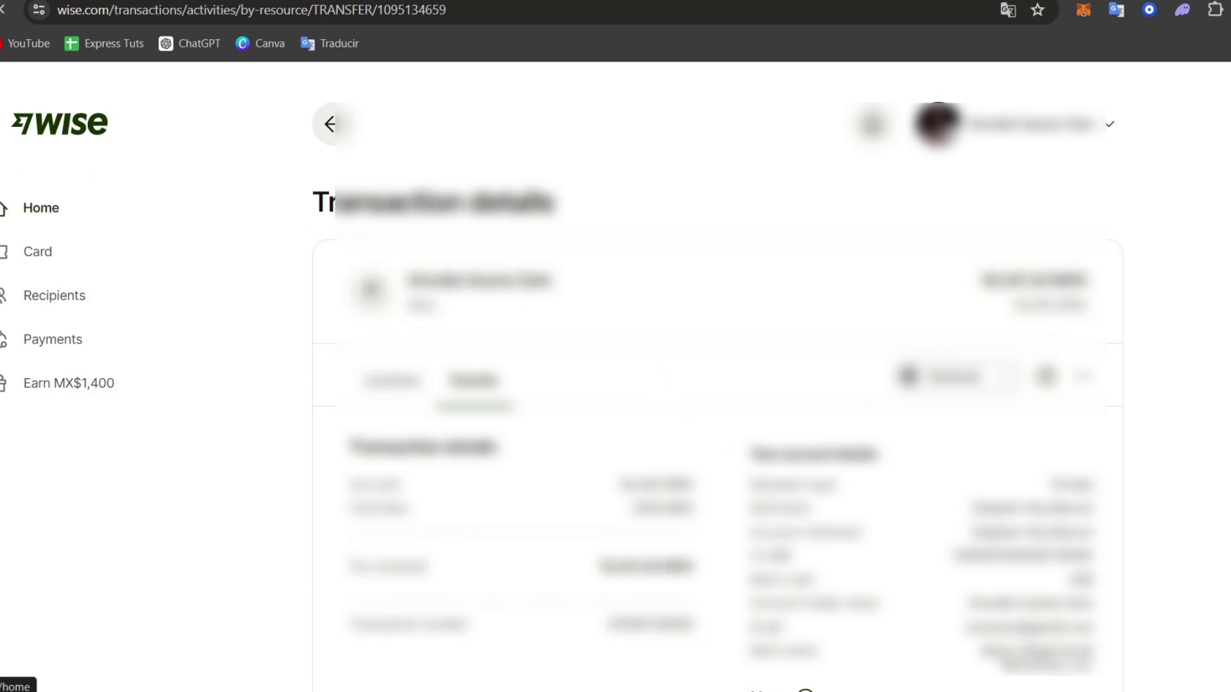
Return Home and check the 0.00 MXN total balance via the chart button beside it
{"action": "left_click", "coordinate": [41, 208]}
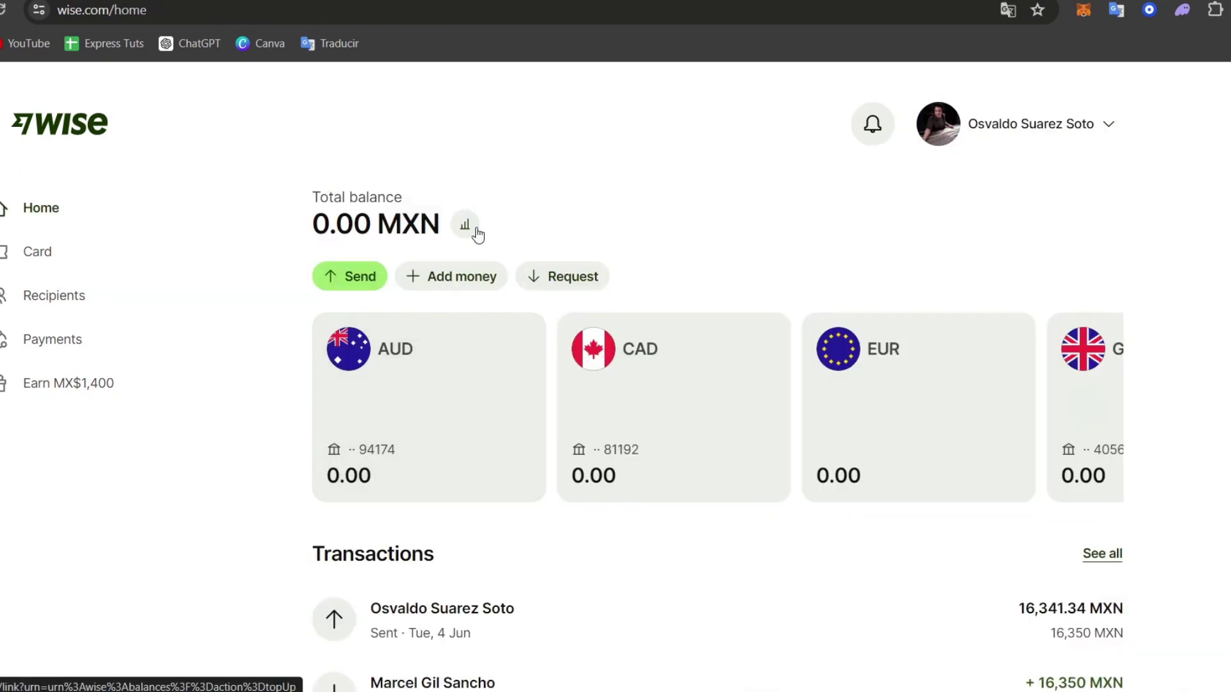
{"action": "left_click_drag", "start_coordinate": [312, 225], "coordinate": [437, 226]}
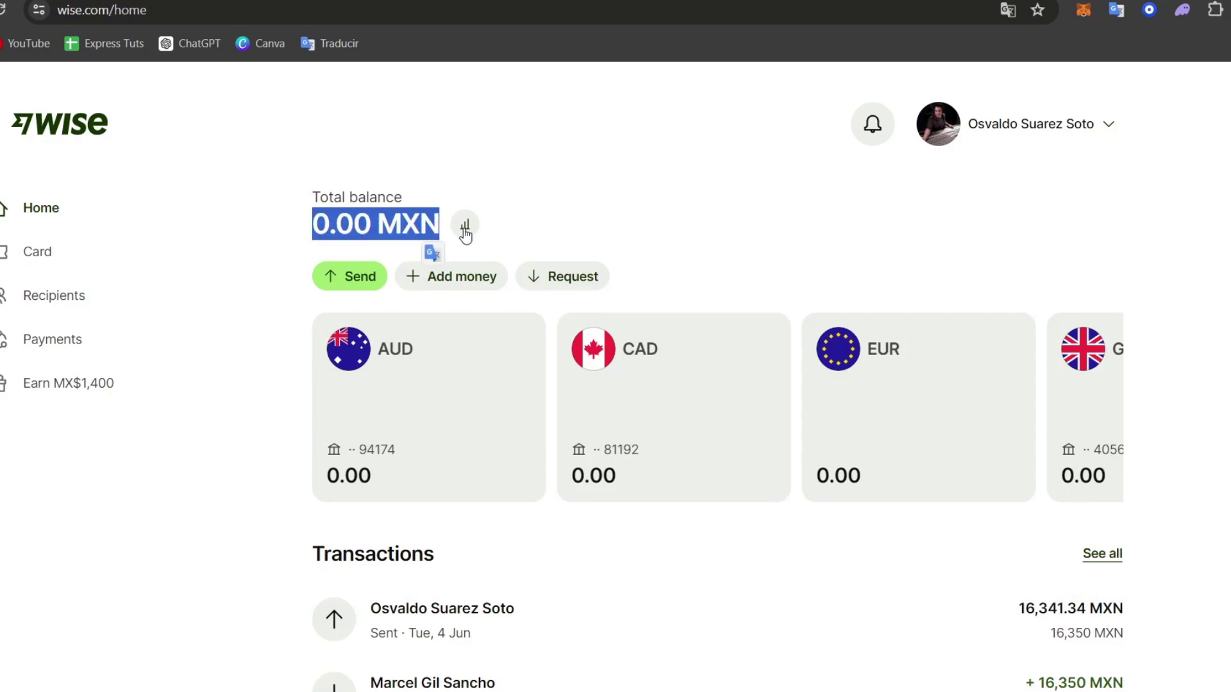
{"action": "left_click", "coordinate": [465, 226]}
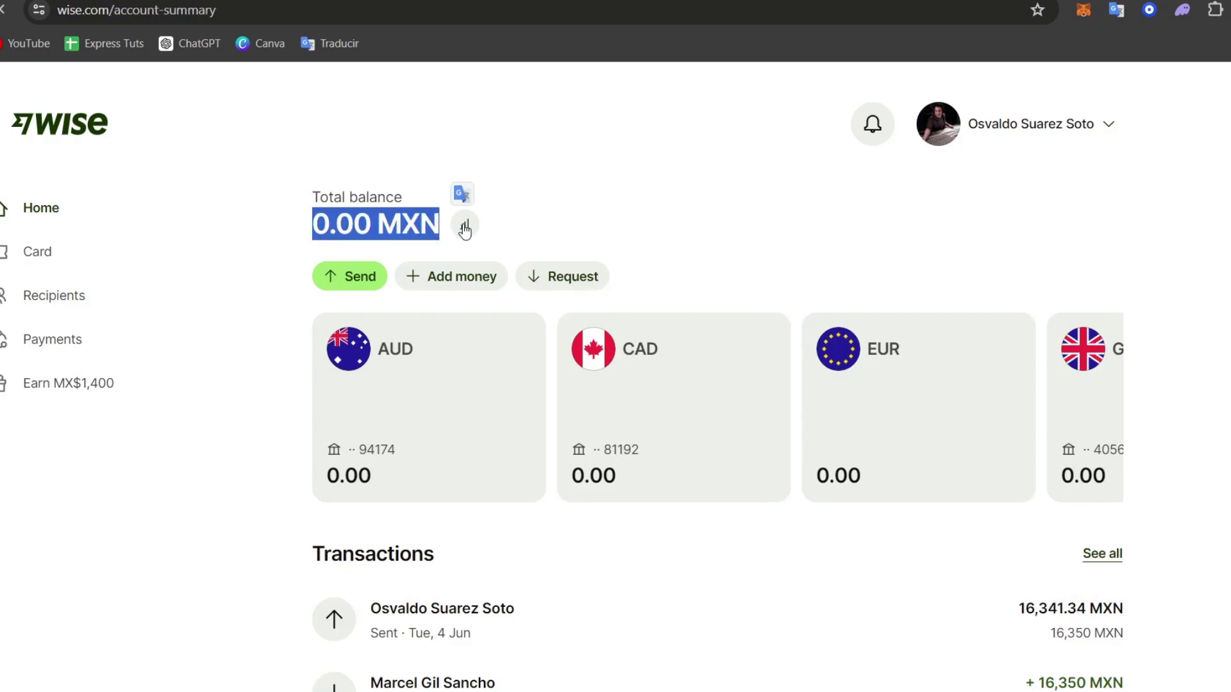